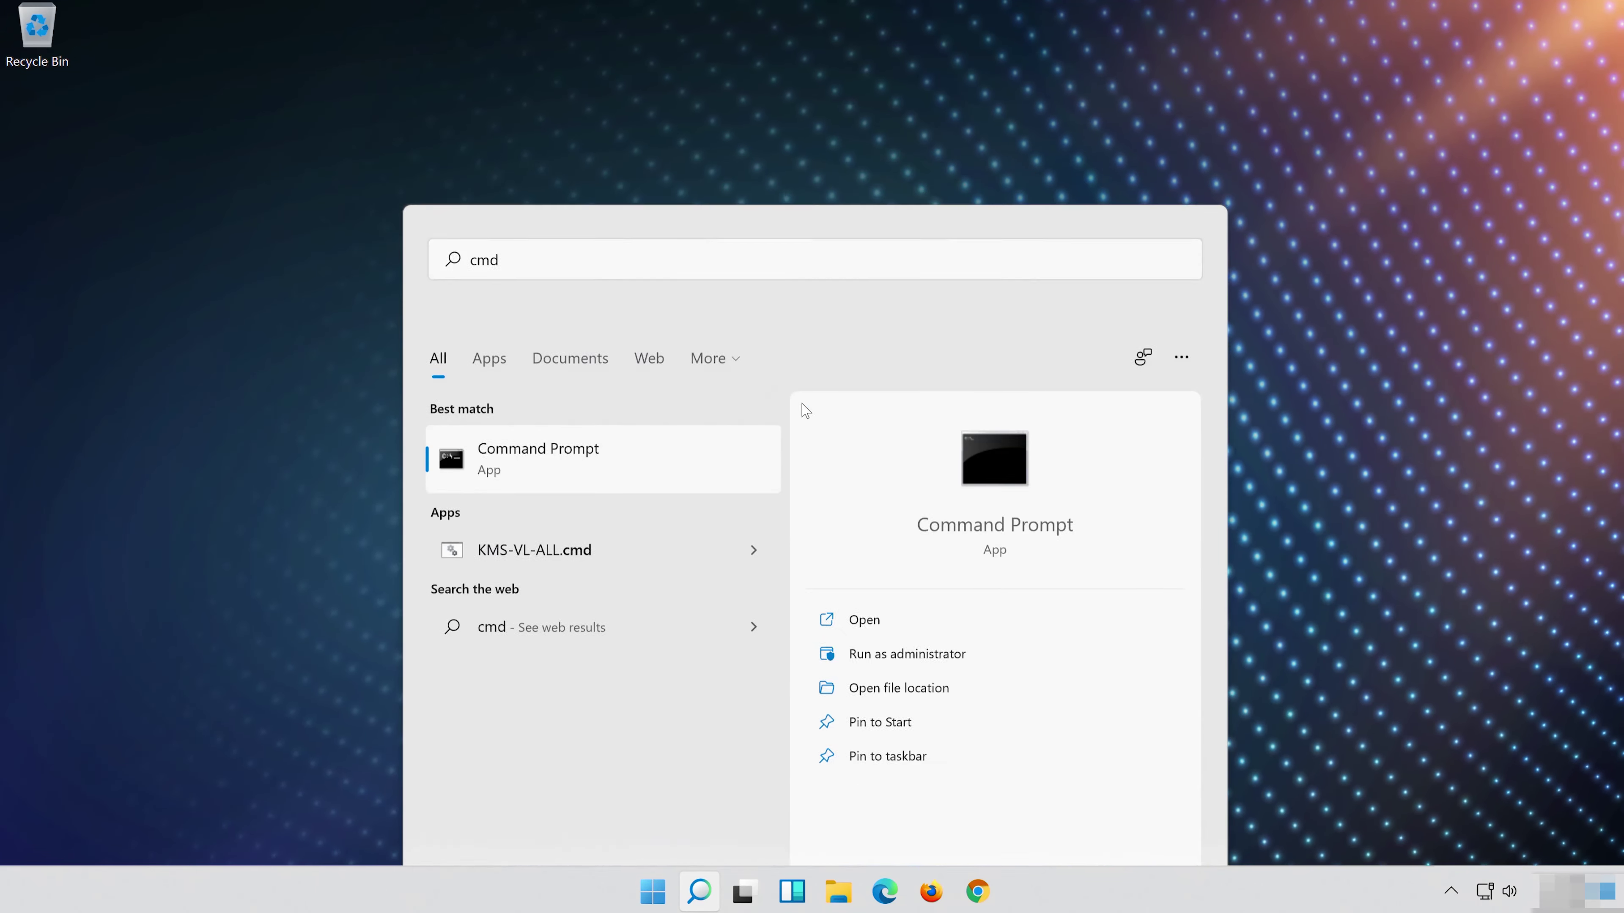
- Open Command Prompt as administrator and reset the IP stack with "netsh int ip reset c:\resetlog.txt"
{"action": "key", "text": "ctrl+shift+Return"}
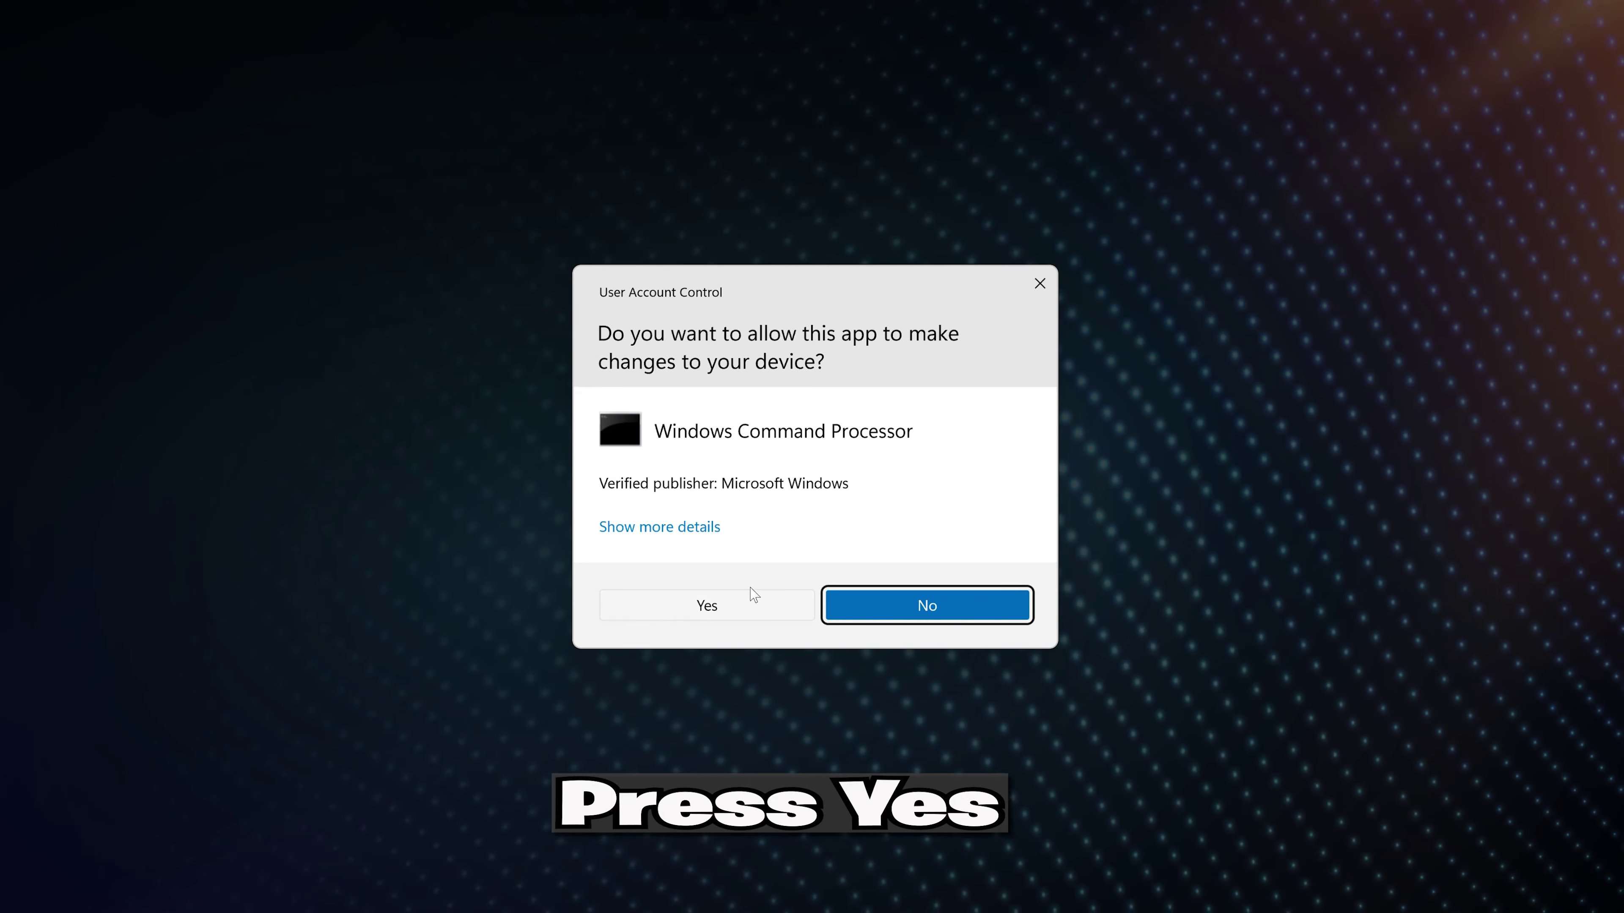
{"action": "left_click", "coordinate": [723, 601]}
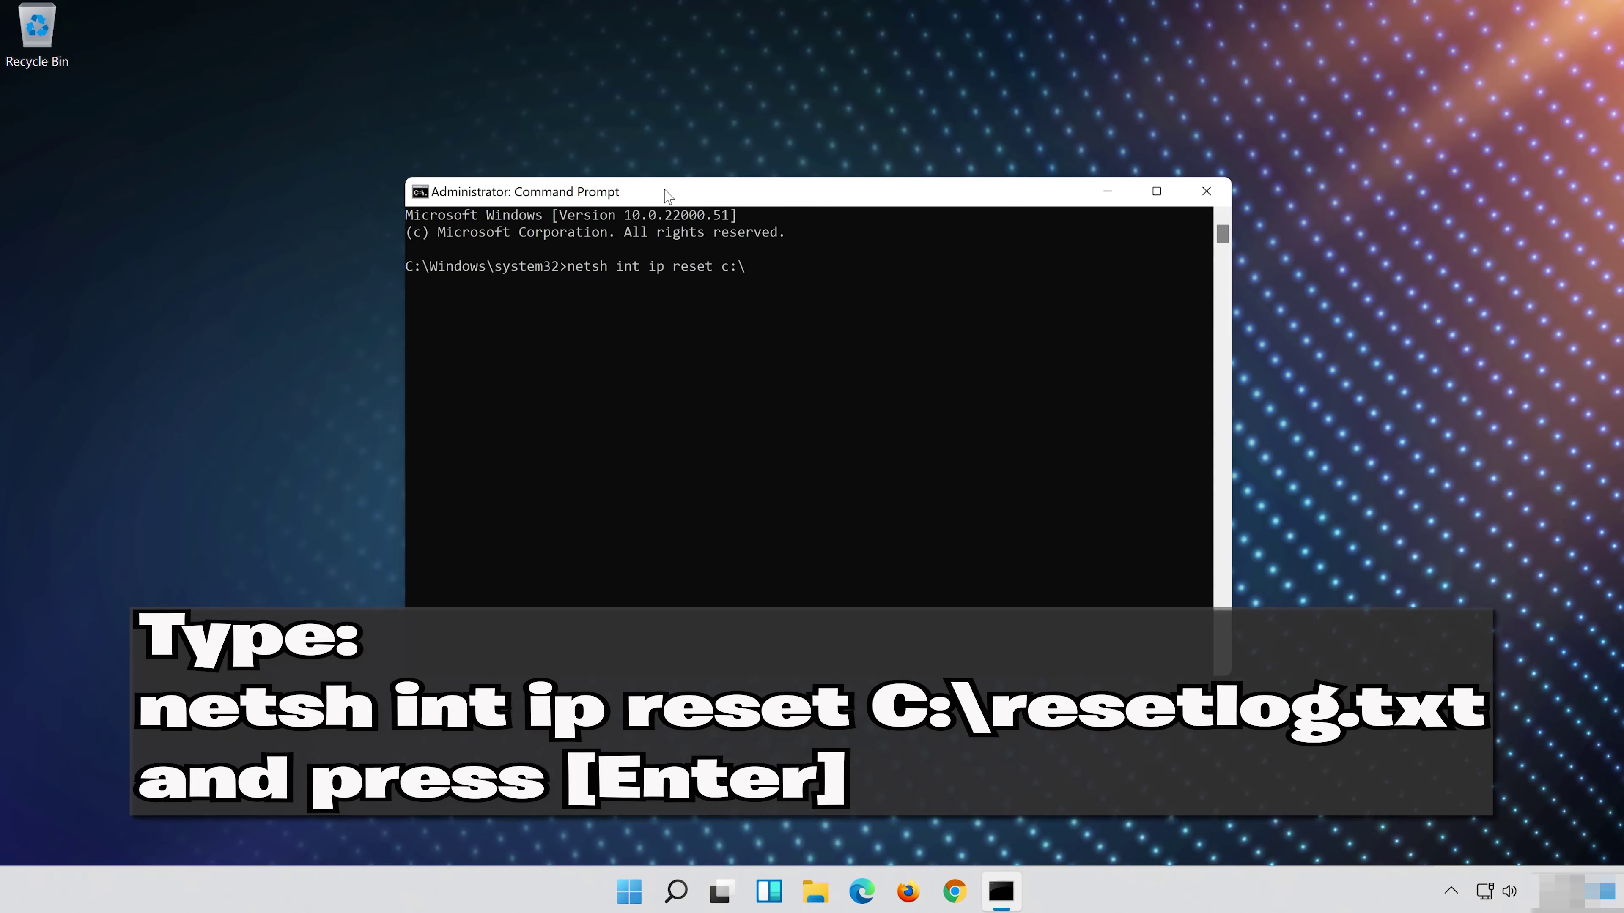
{"action": "type", "text": "ese"}
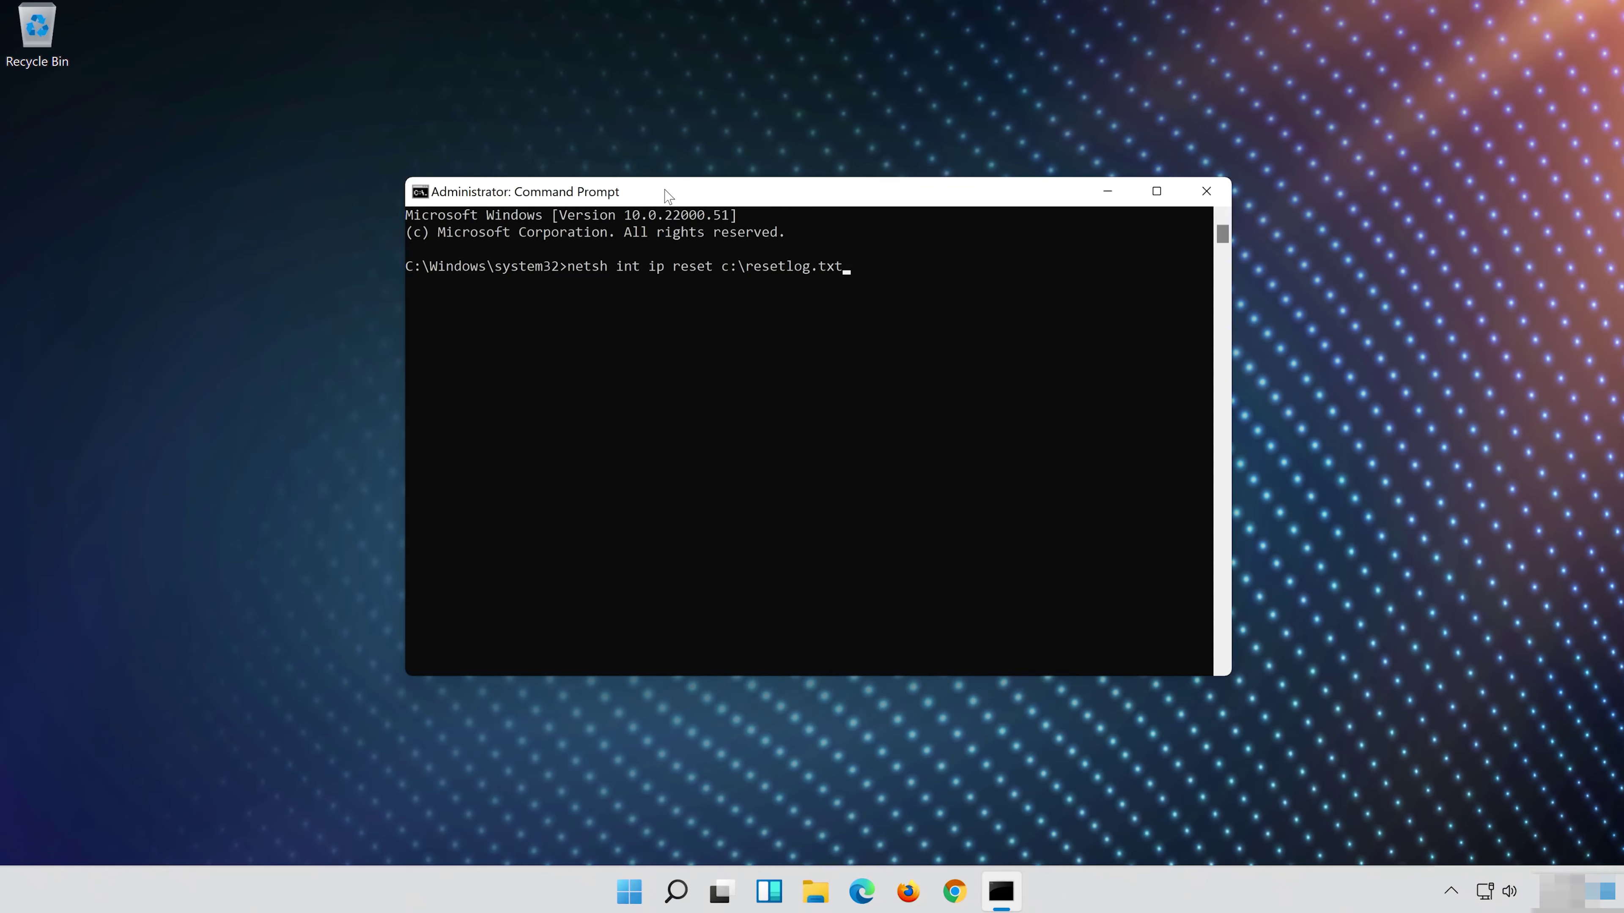
{"action": "type", "text": "tlog.txt"}
{"action": "key", "text": "Return"}
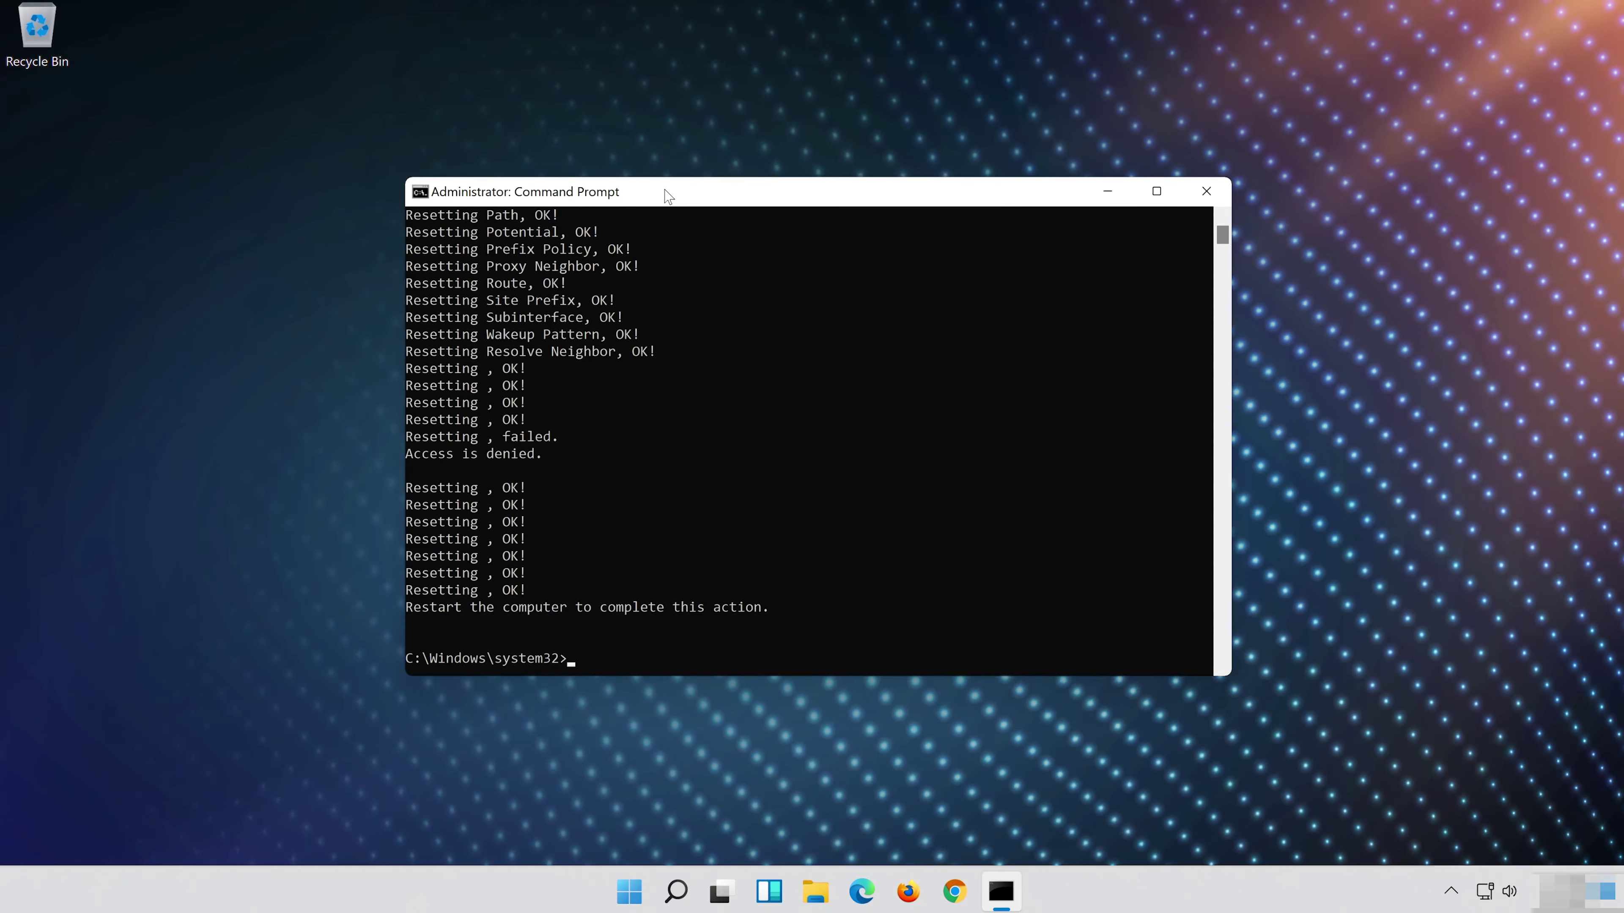
- Reset the Winsock catalog by running "netsh winsock reset"
{"action": "type", "text": "nr"}
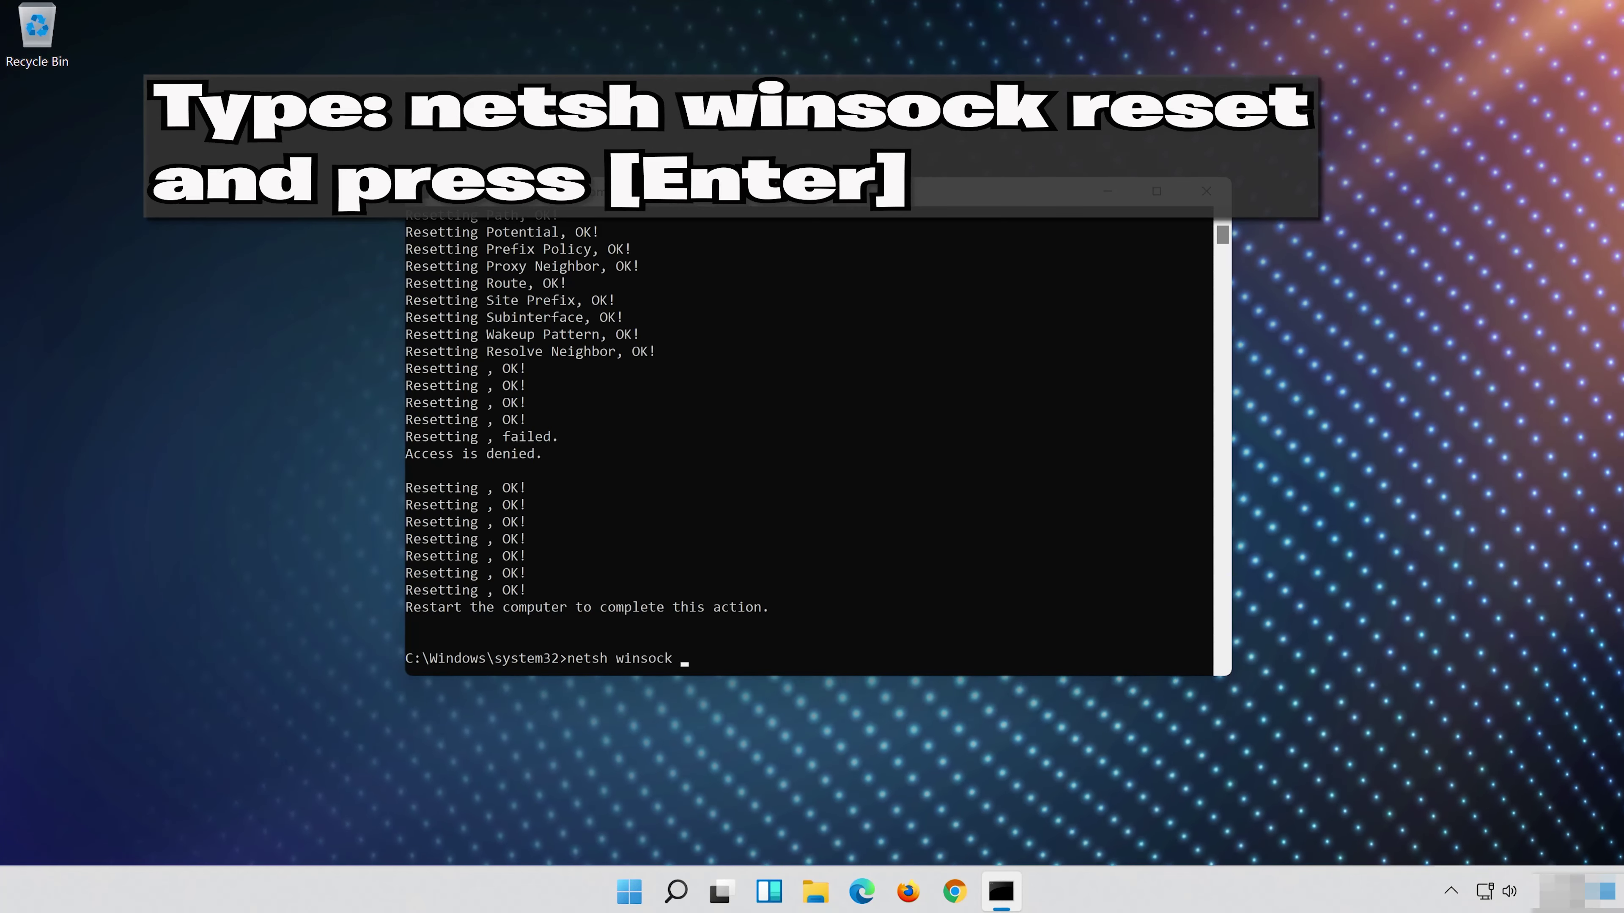
{"action": "type", "text": "set"}
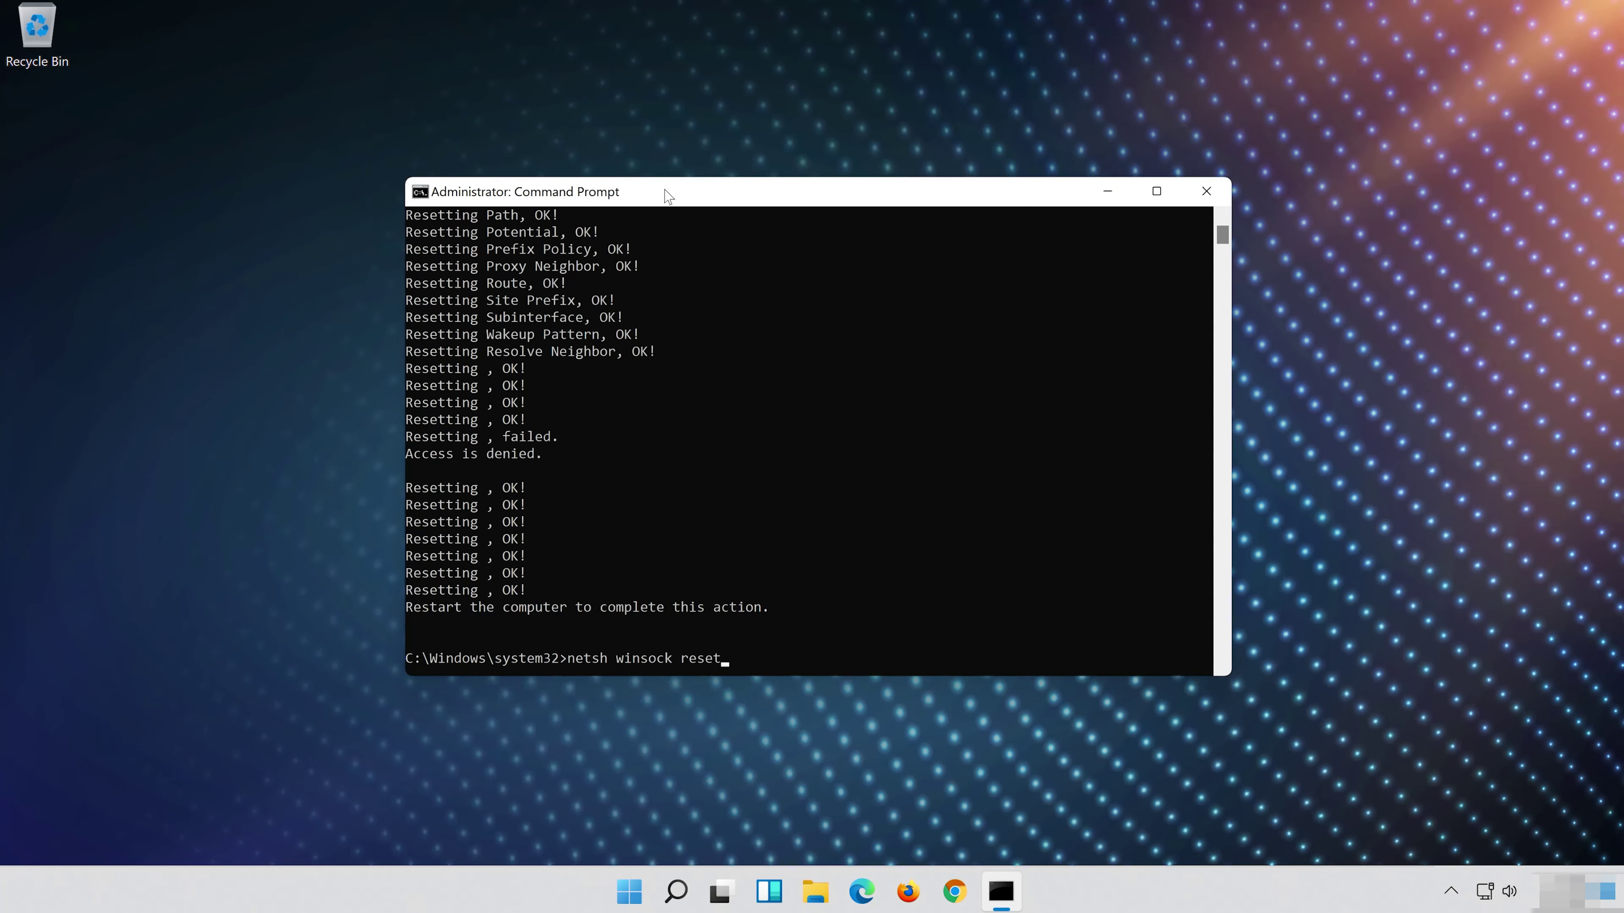
{"action": "key", "text": "Return"}
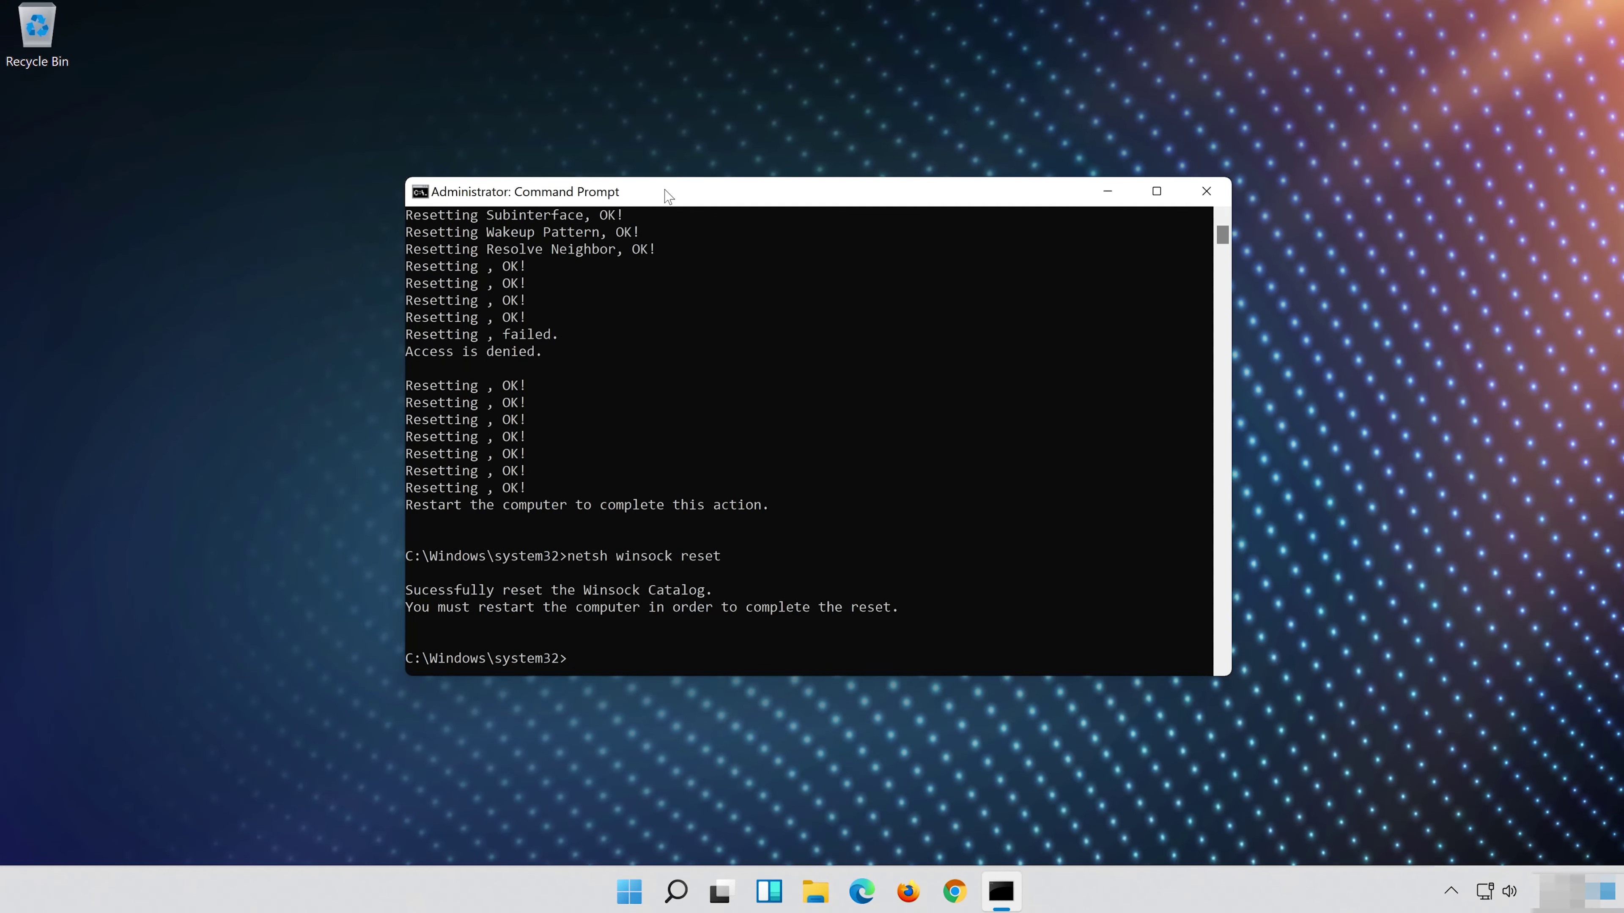
- Flush the DNS resolver cache with "ipconfig /flushdns" and exit Command Prompt
{"action": "type", "text": "ipconfig /flushdns"}
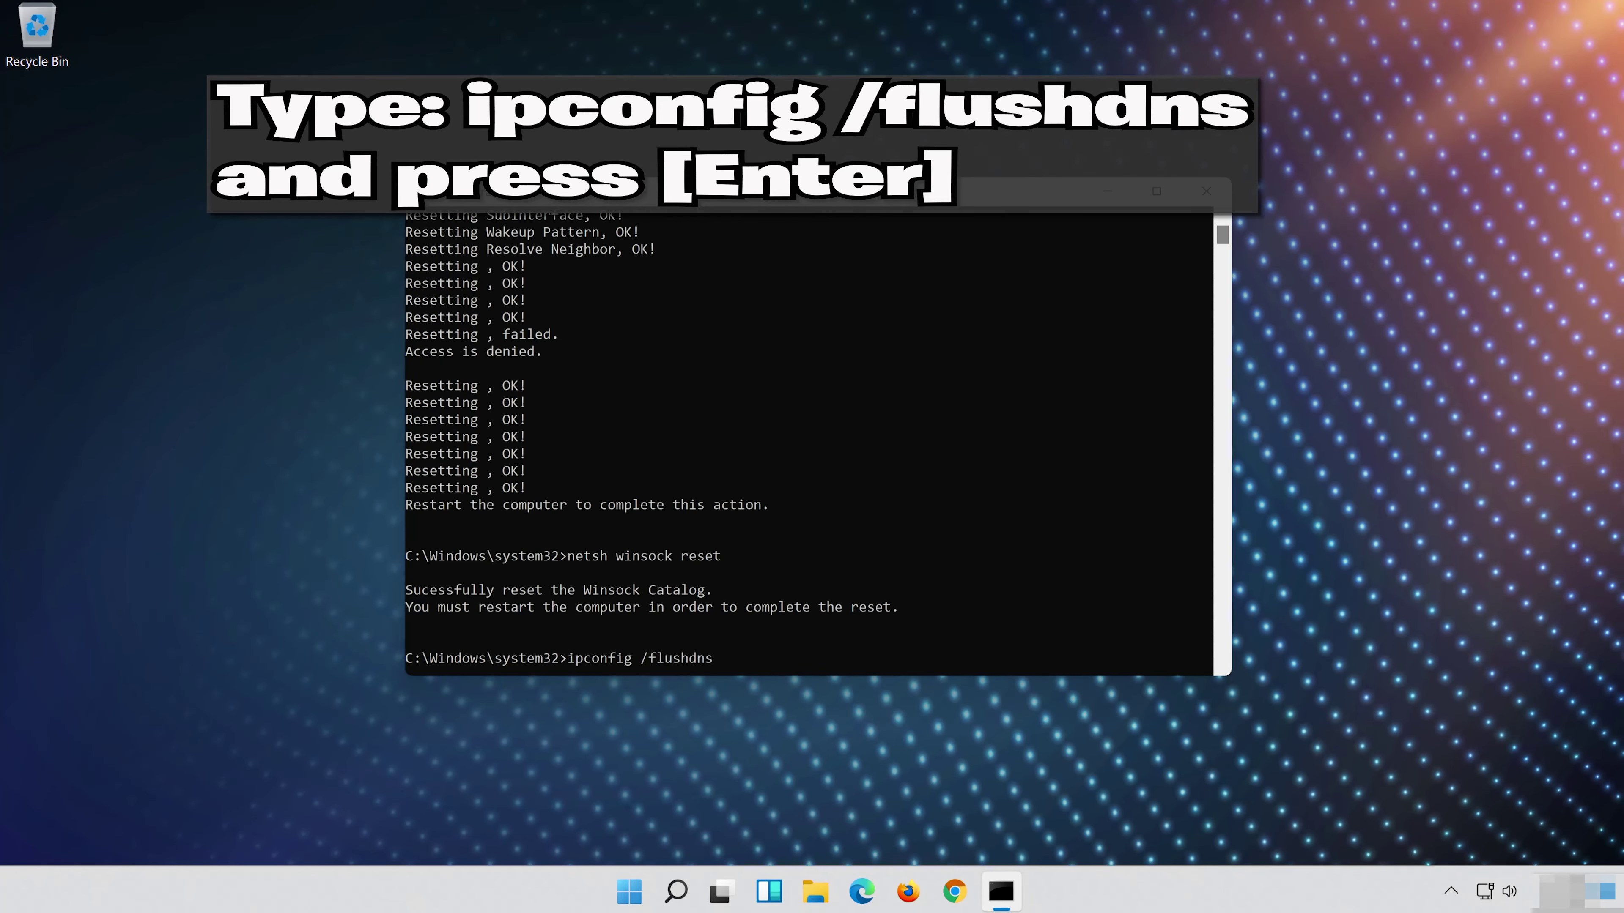
{"action": "key", "text": "Return"}
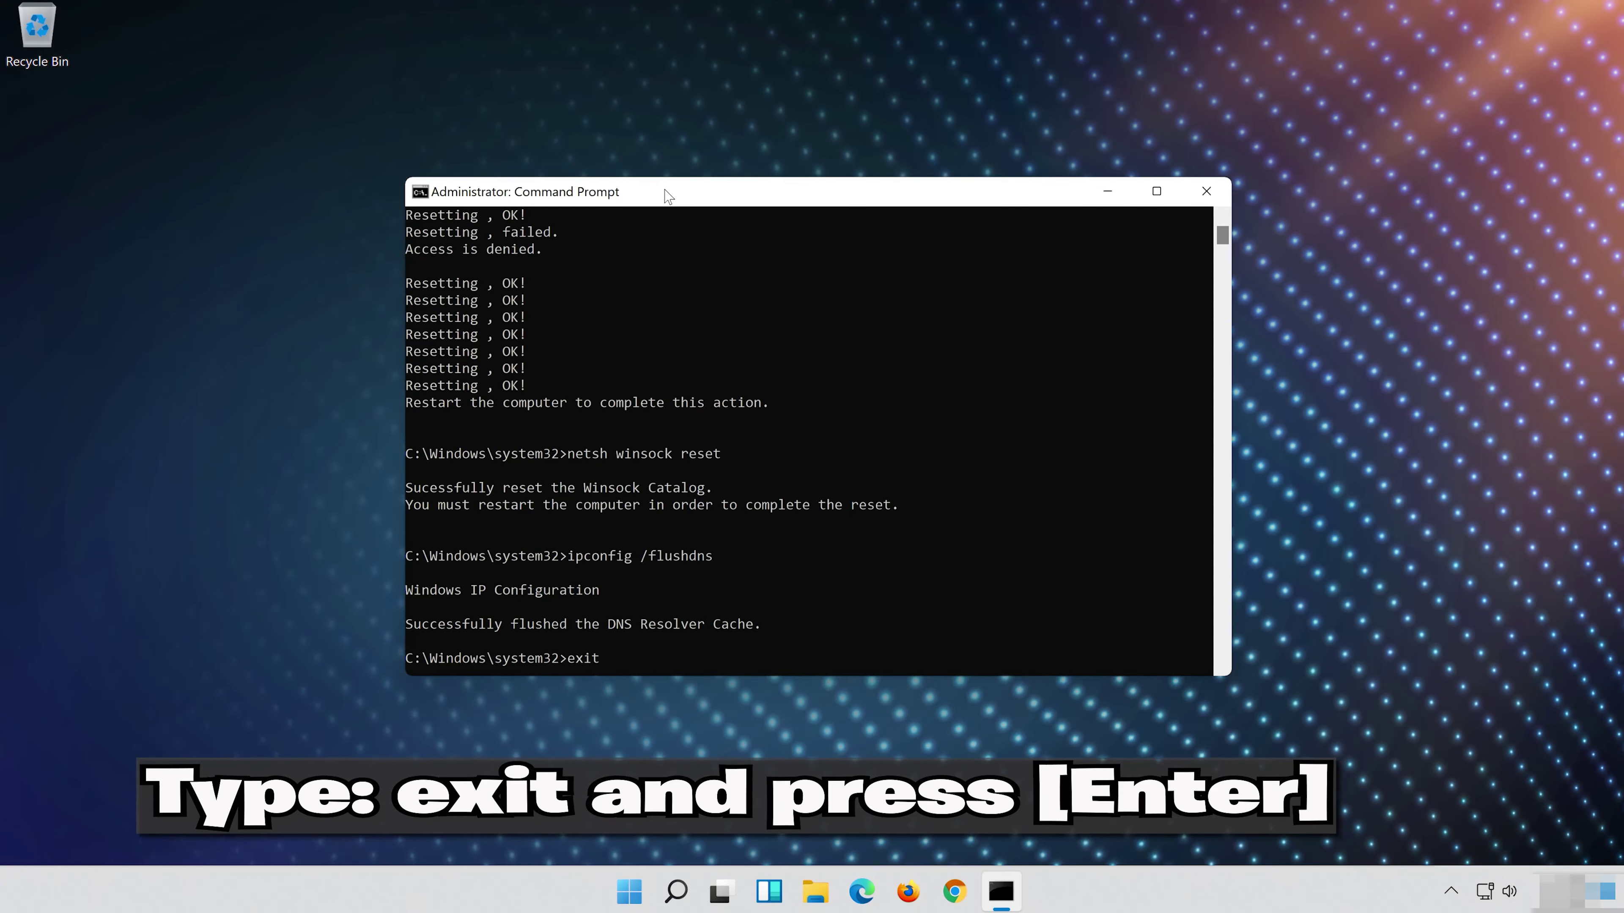
{"action": "type", "text": "exit"}
{"action": "key", "text": "Return"}
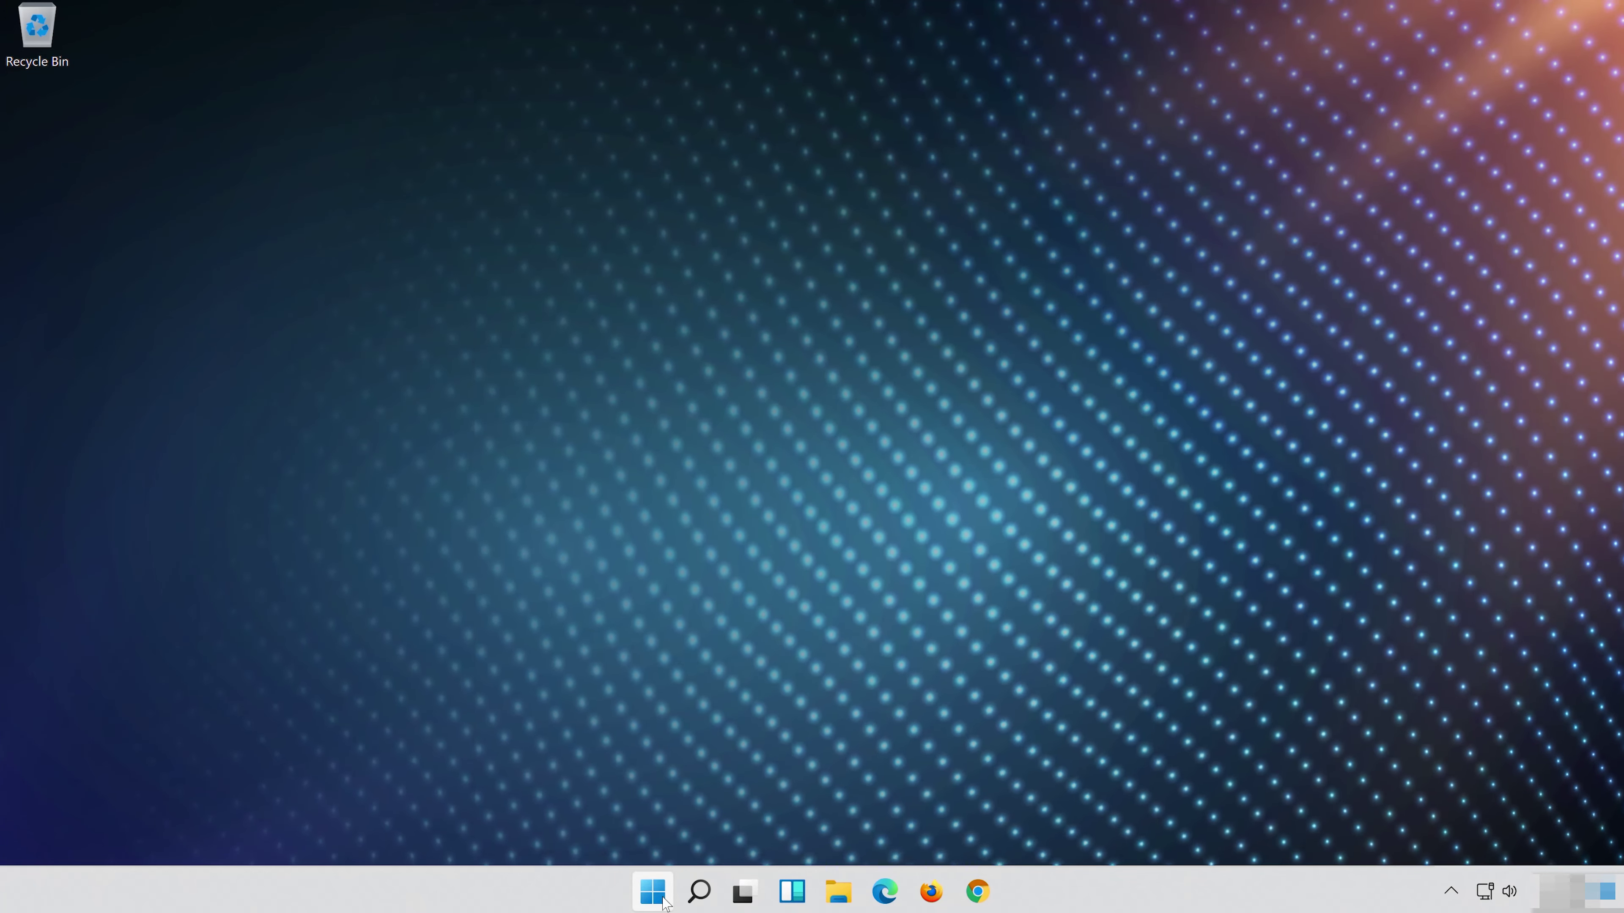
- Restart the computer to apply the IP and Winsock resets
{"action": "left_click", "coordinate": [665, 902]}
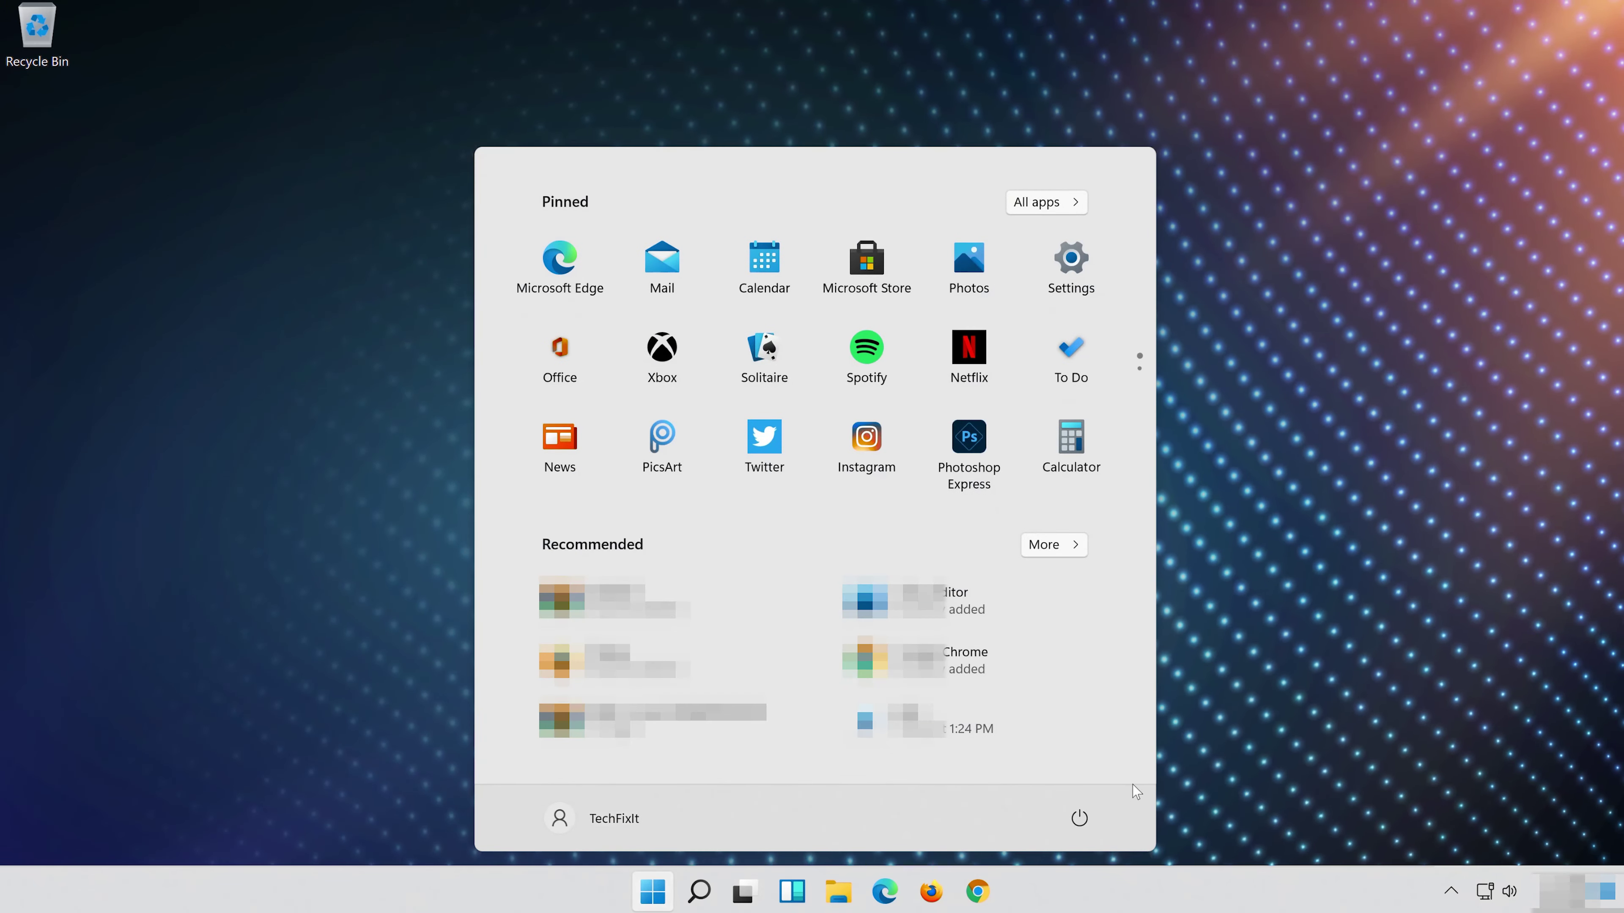
{"action": "left_click", "coordinate": [1078, 819]}
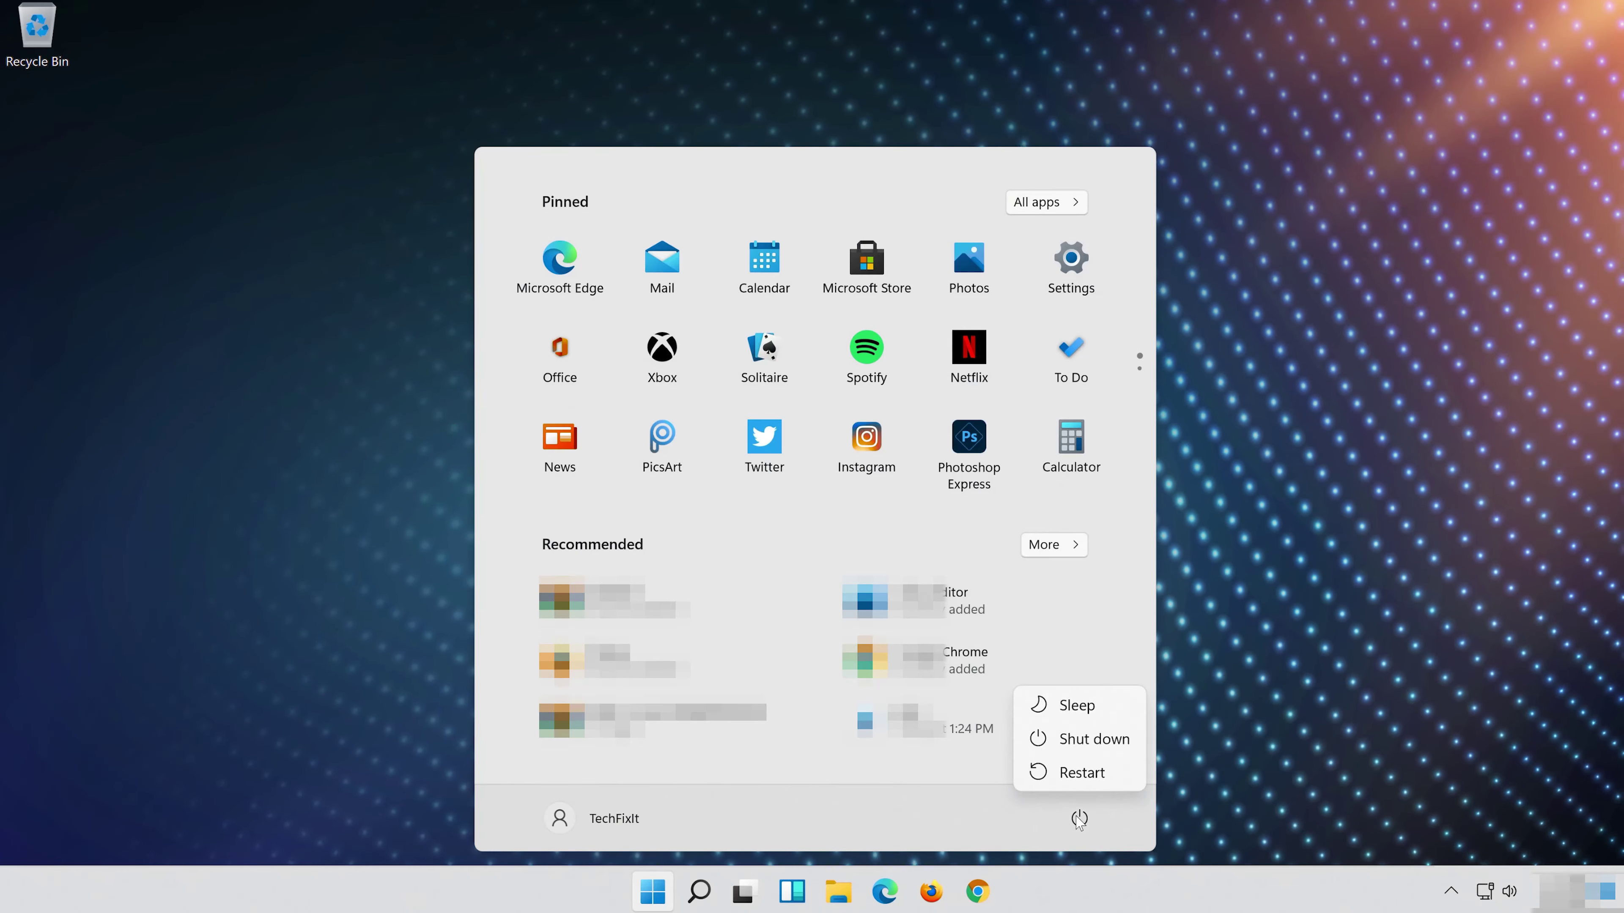
{"action": "left_click", "coordinate": [1078, 775]}
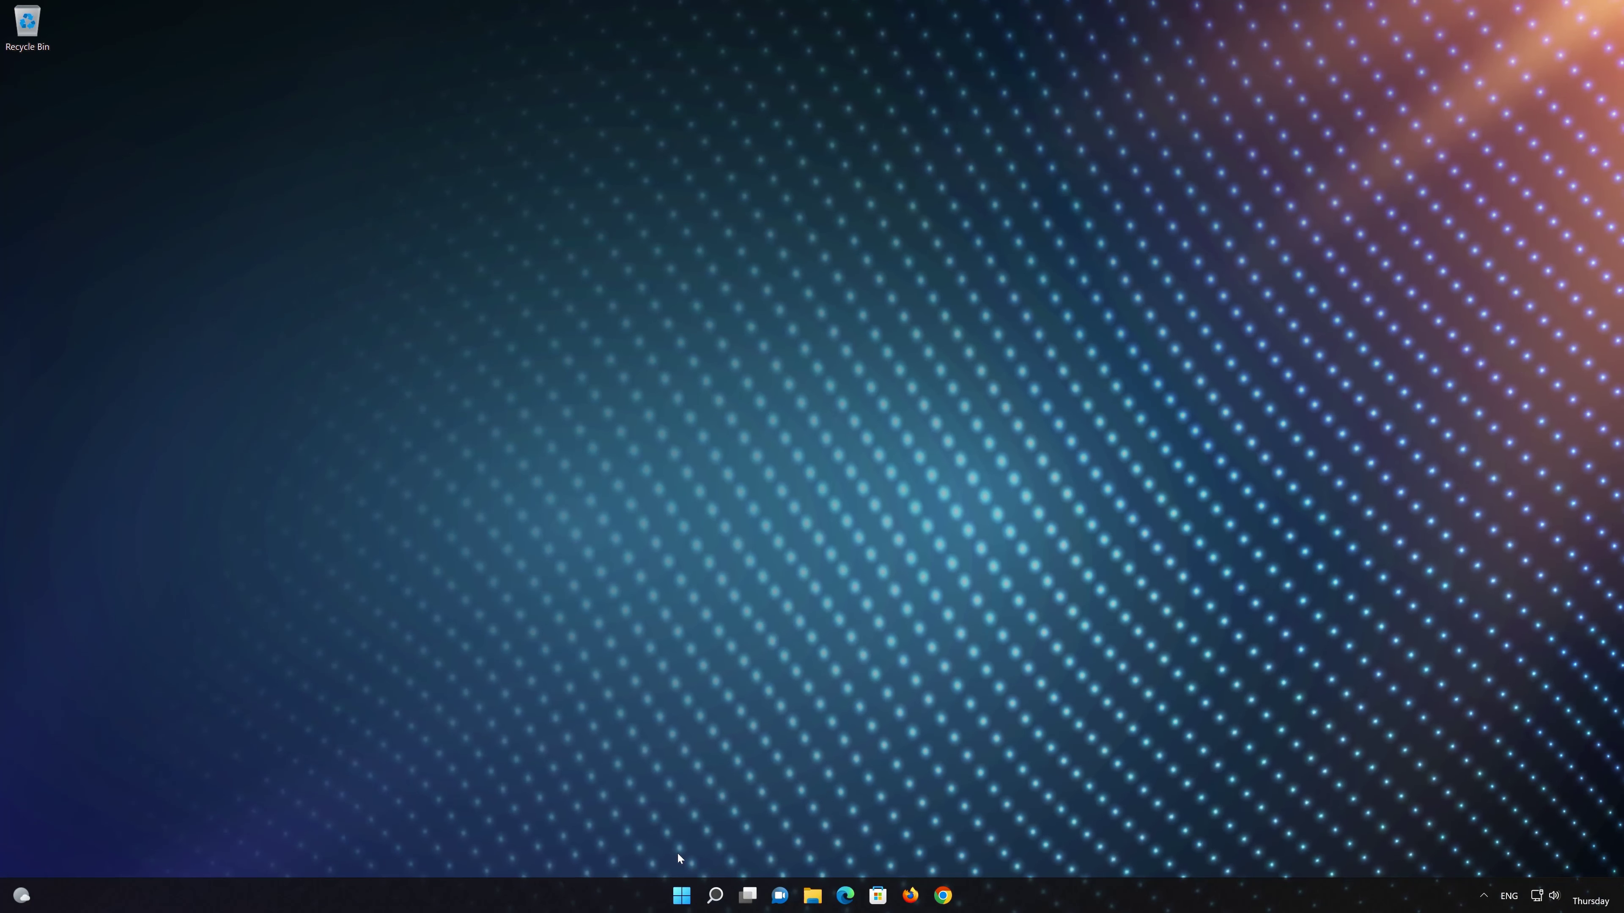
- Open the Network reset page within the advanced network settings of Windows Settings
{"action": "left_click", "coordinate": [681, 896]}
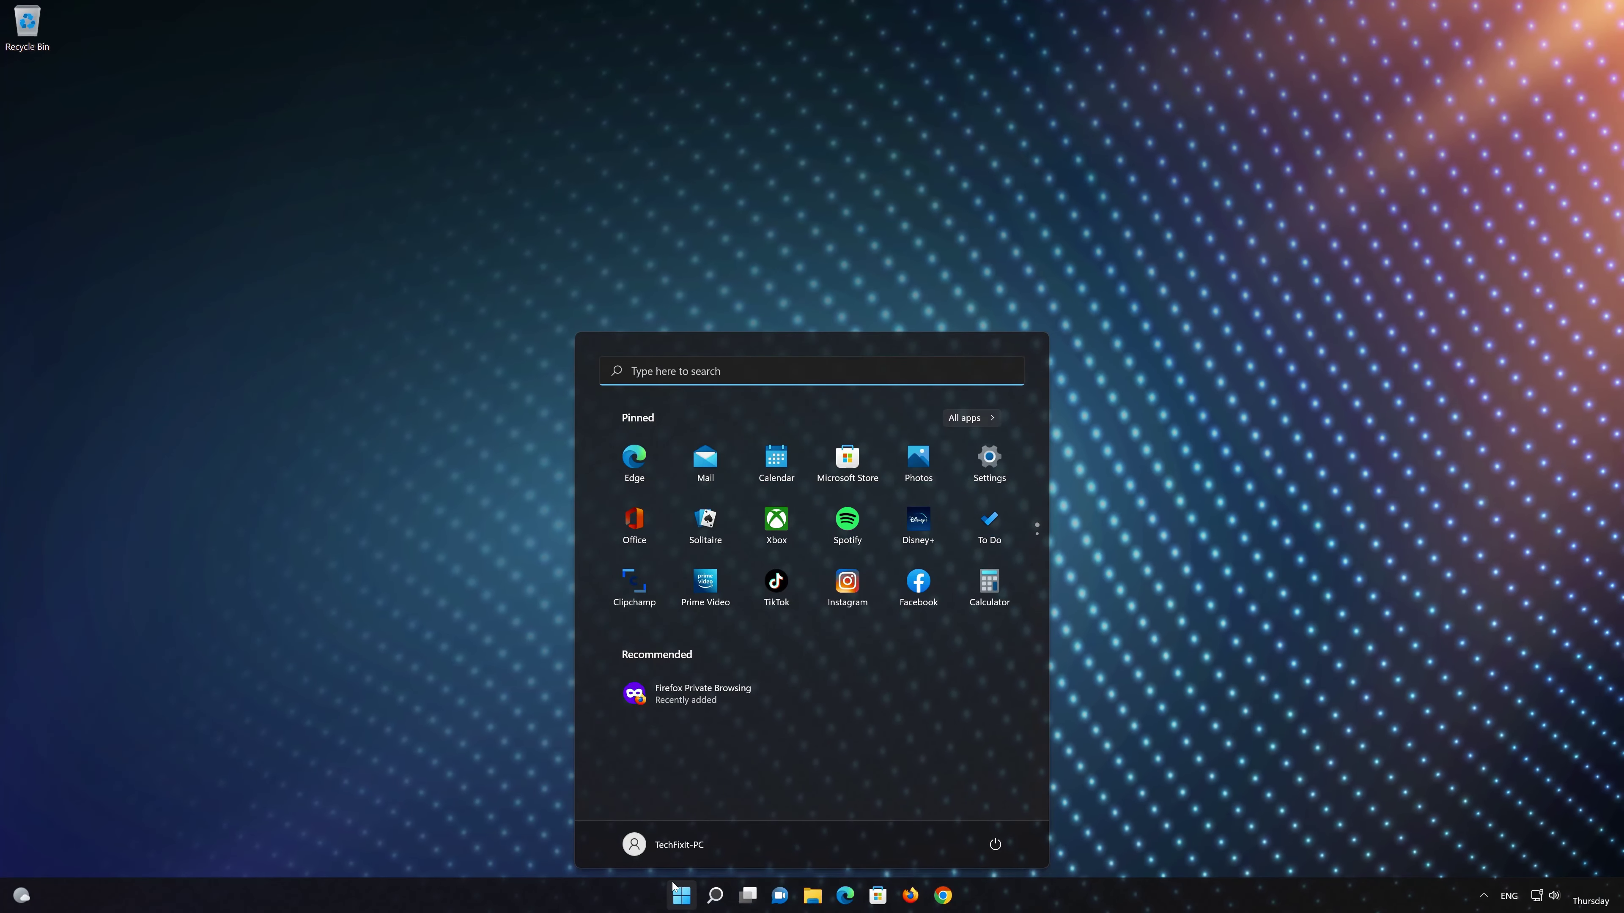
{"action": "left_click", "coordinate": [986, 470]}
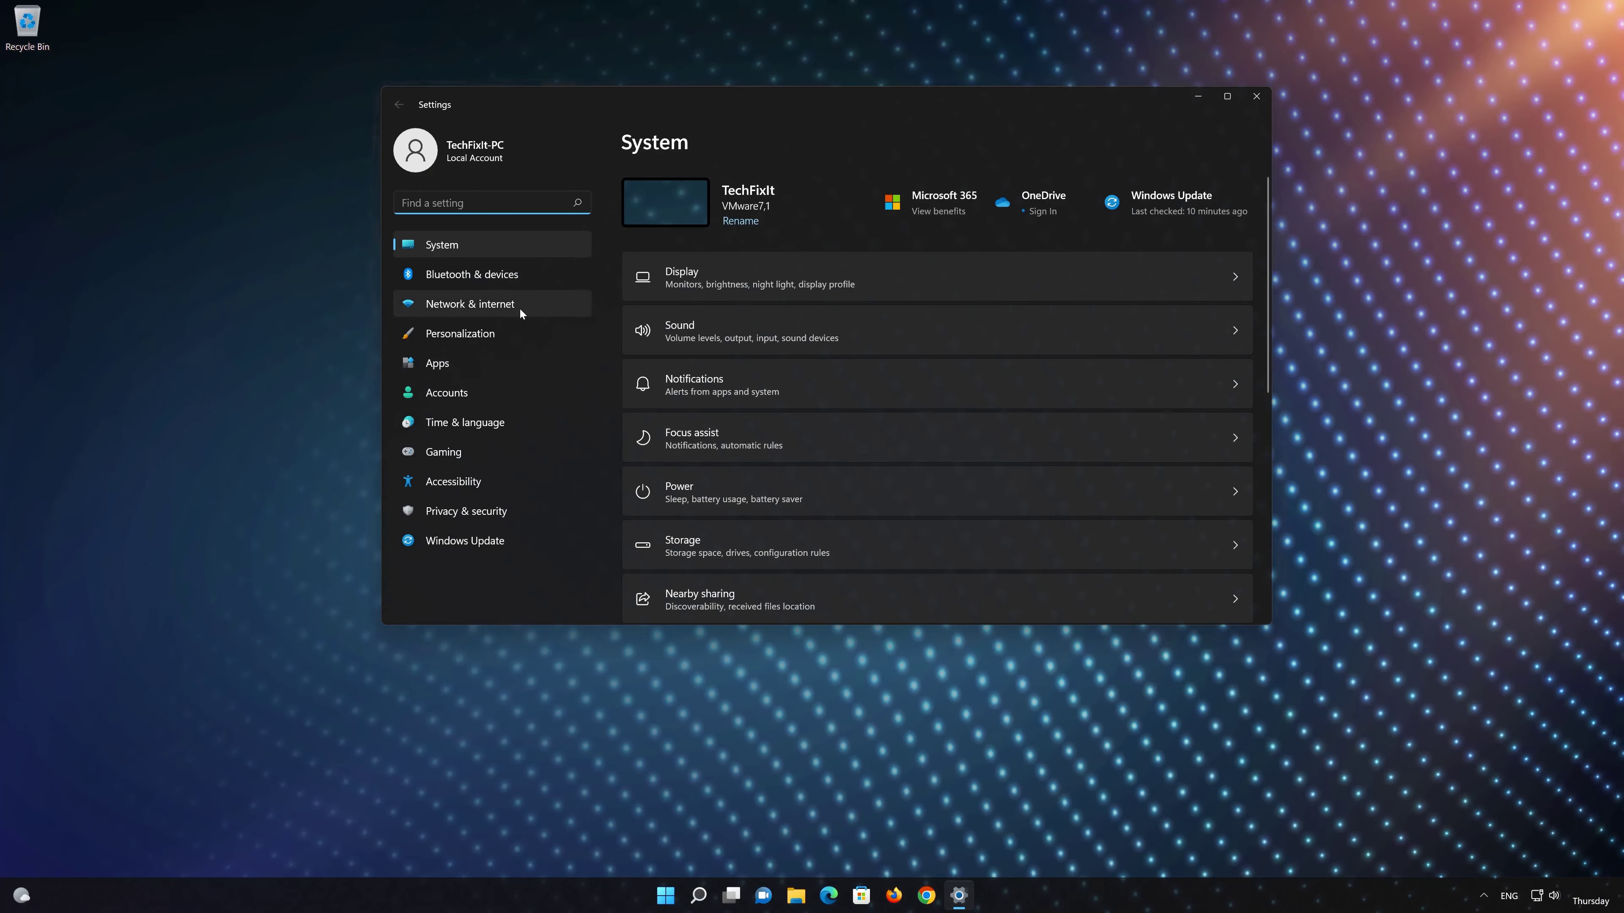
{"action": "left_click", "coordinate": [493, 308]}
{"action": "scroll", "coordinate": [754, 357], "scroll_direction": "down", "scroll_amount": 1}
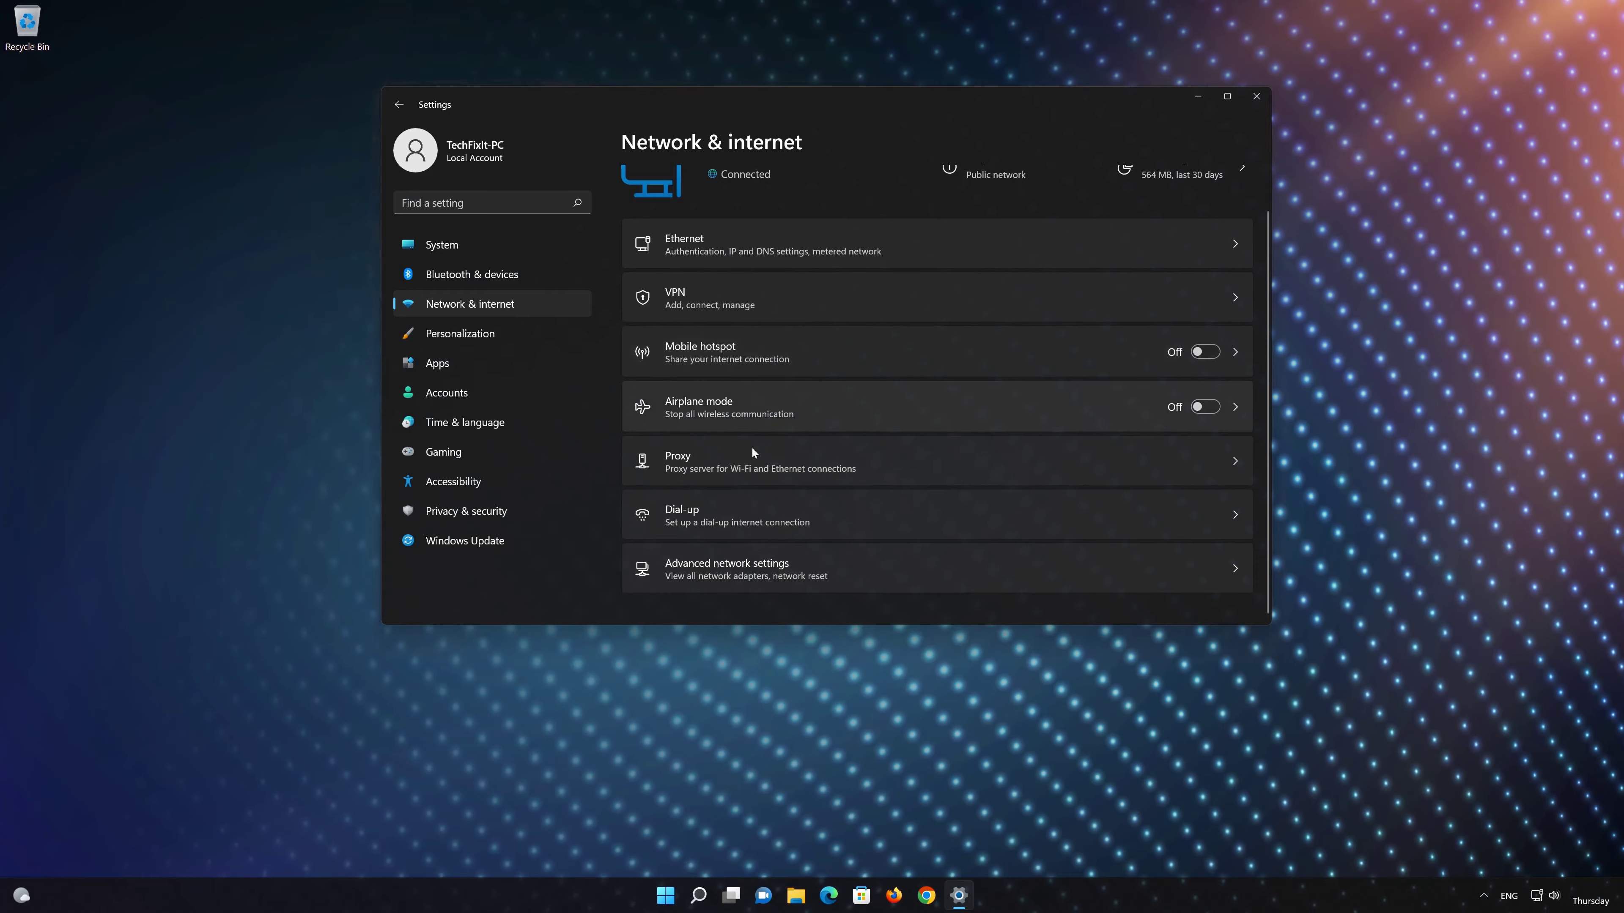
{"action": "left_click", "coordinate": [741, 579]}
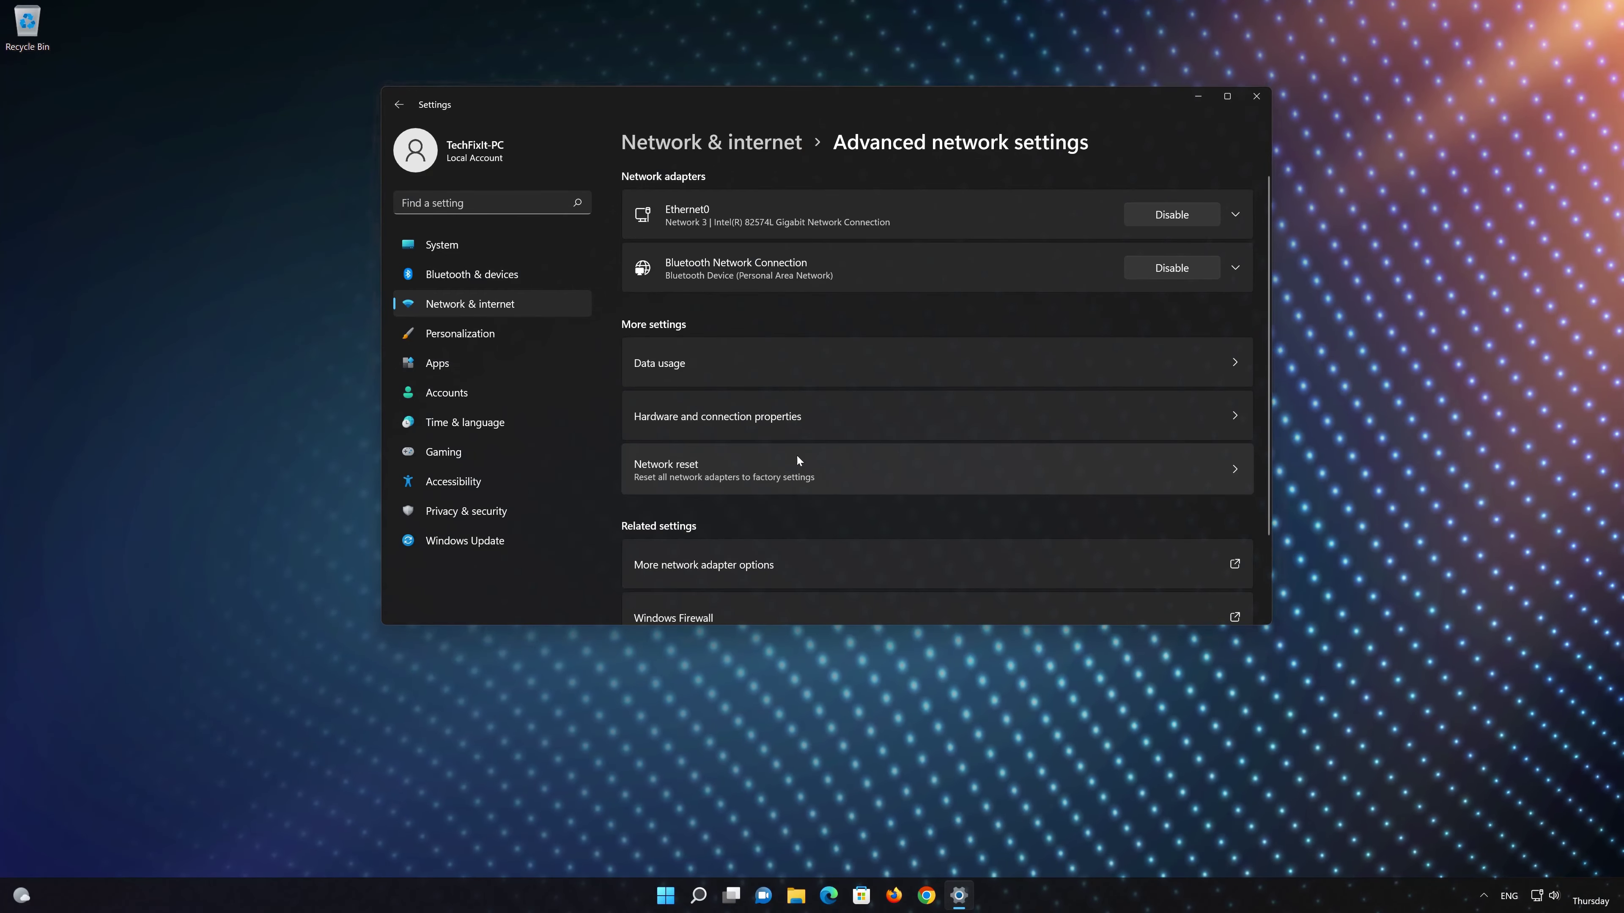
{"action": "left_click", "coordinate": [752, 468]}
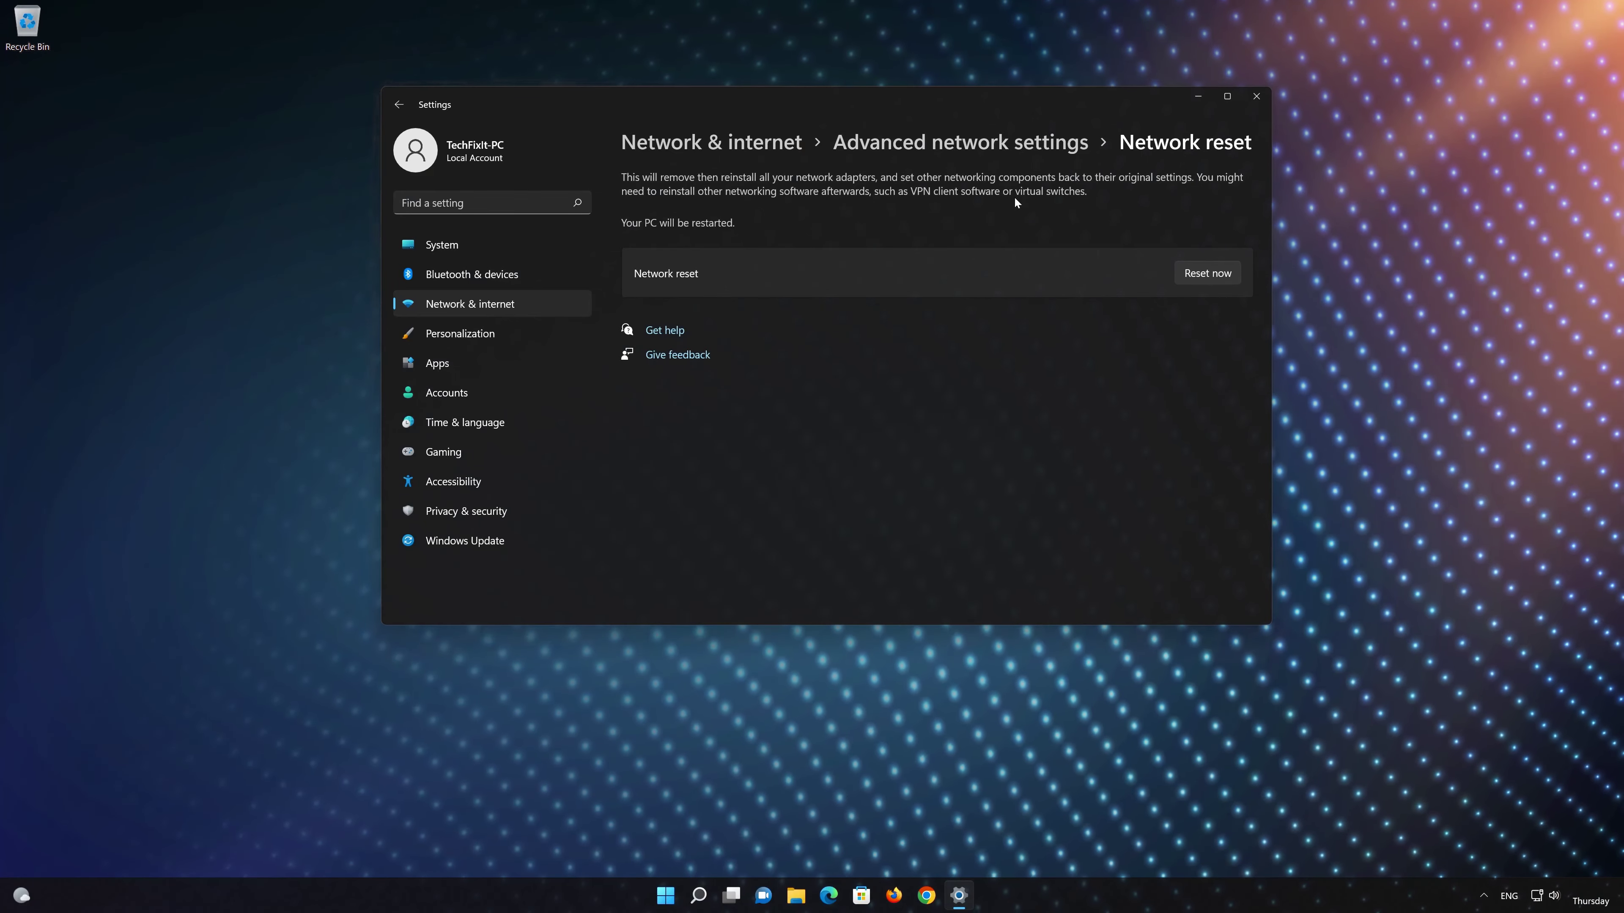
- Reset all network adapters, confirm the reset, dismiss the sign-out notice and close Settings
{"action": "left_click", "coordinate": [1222, 275]}
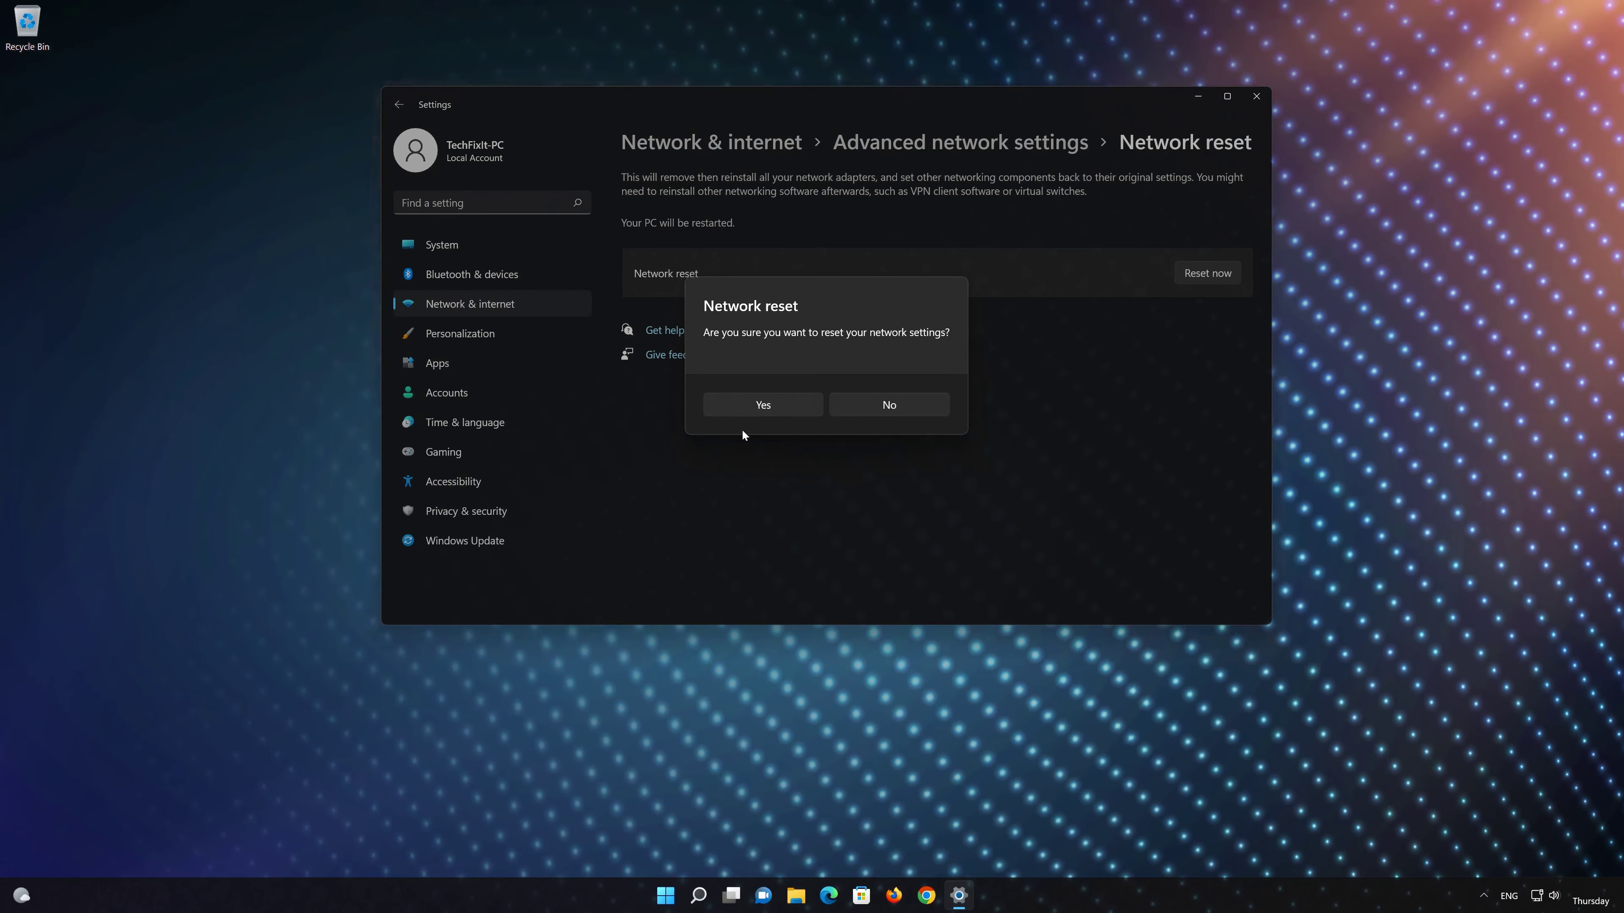
{"action": "left_click", "coordinate": [738, 413]}
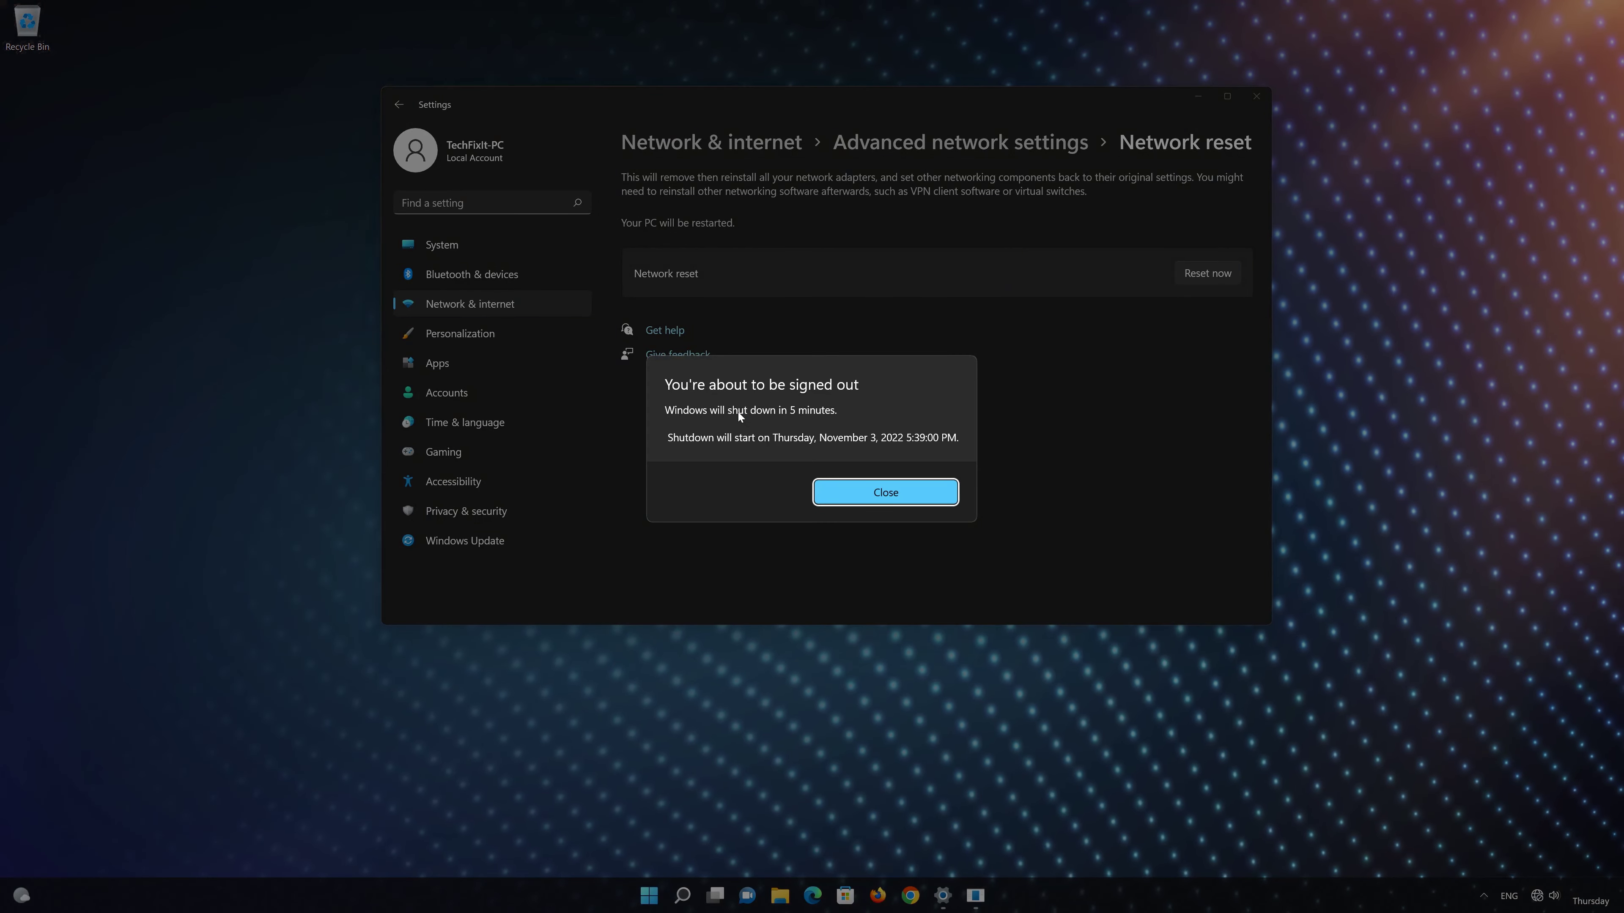
{"action": "left_click", "coordinate": [885, 494]}
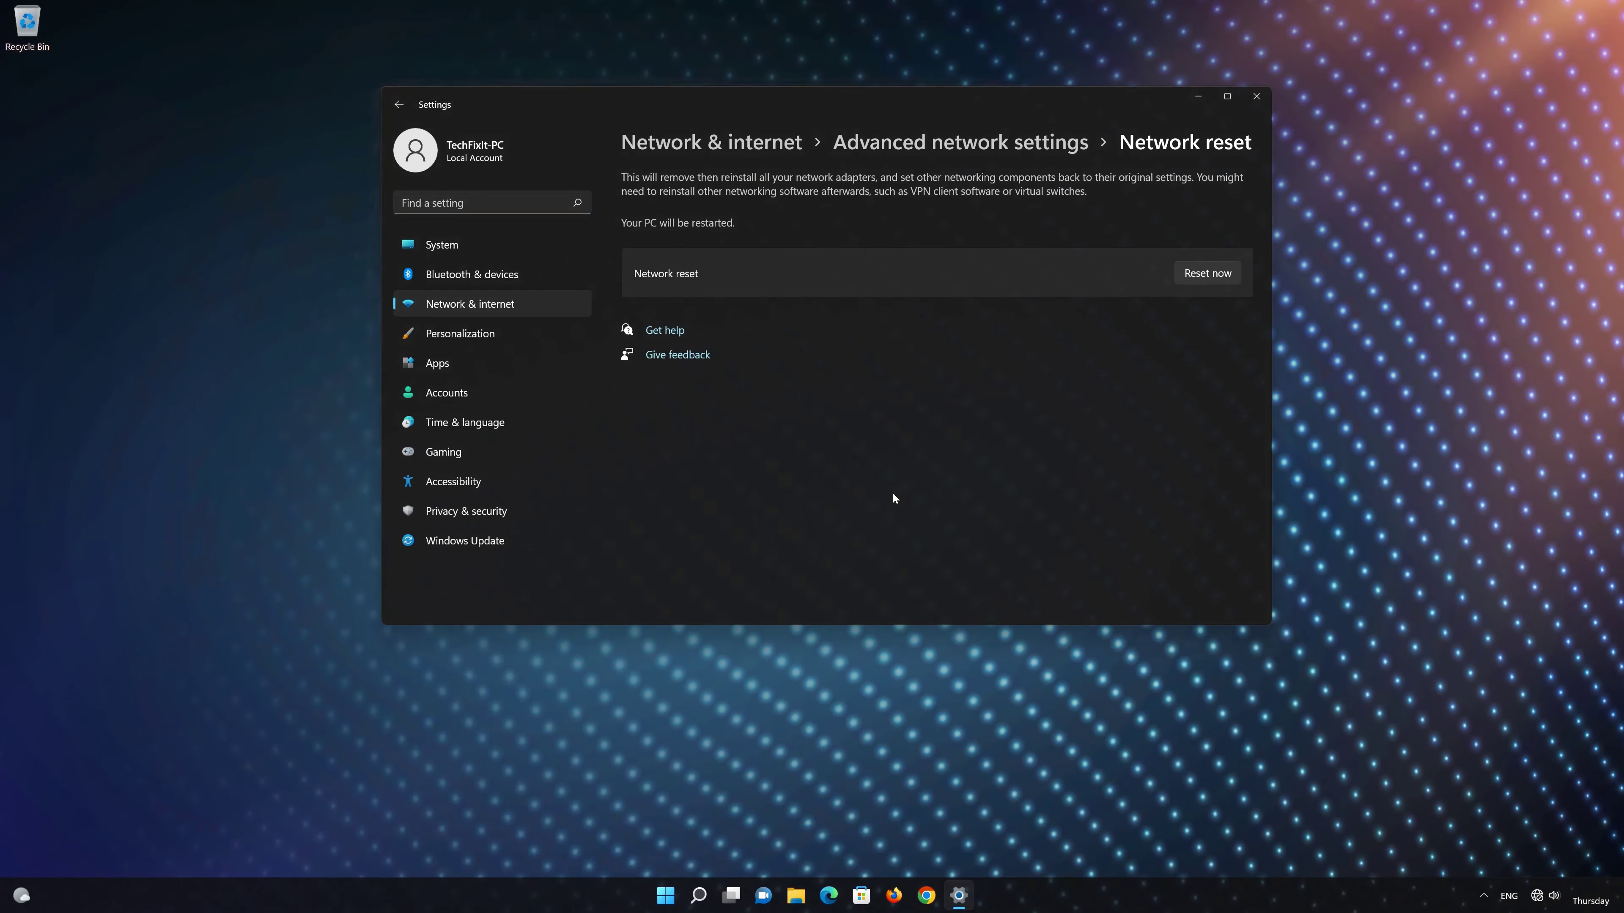
{"action": "left_click", "coordinate": [1256, 96]}
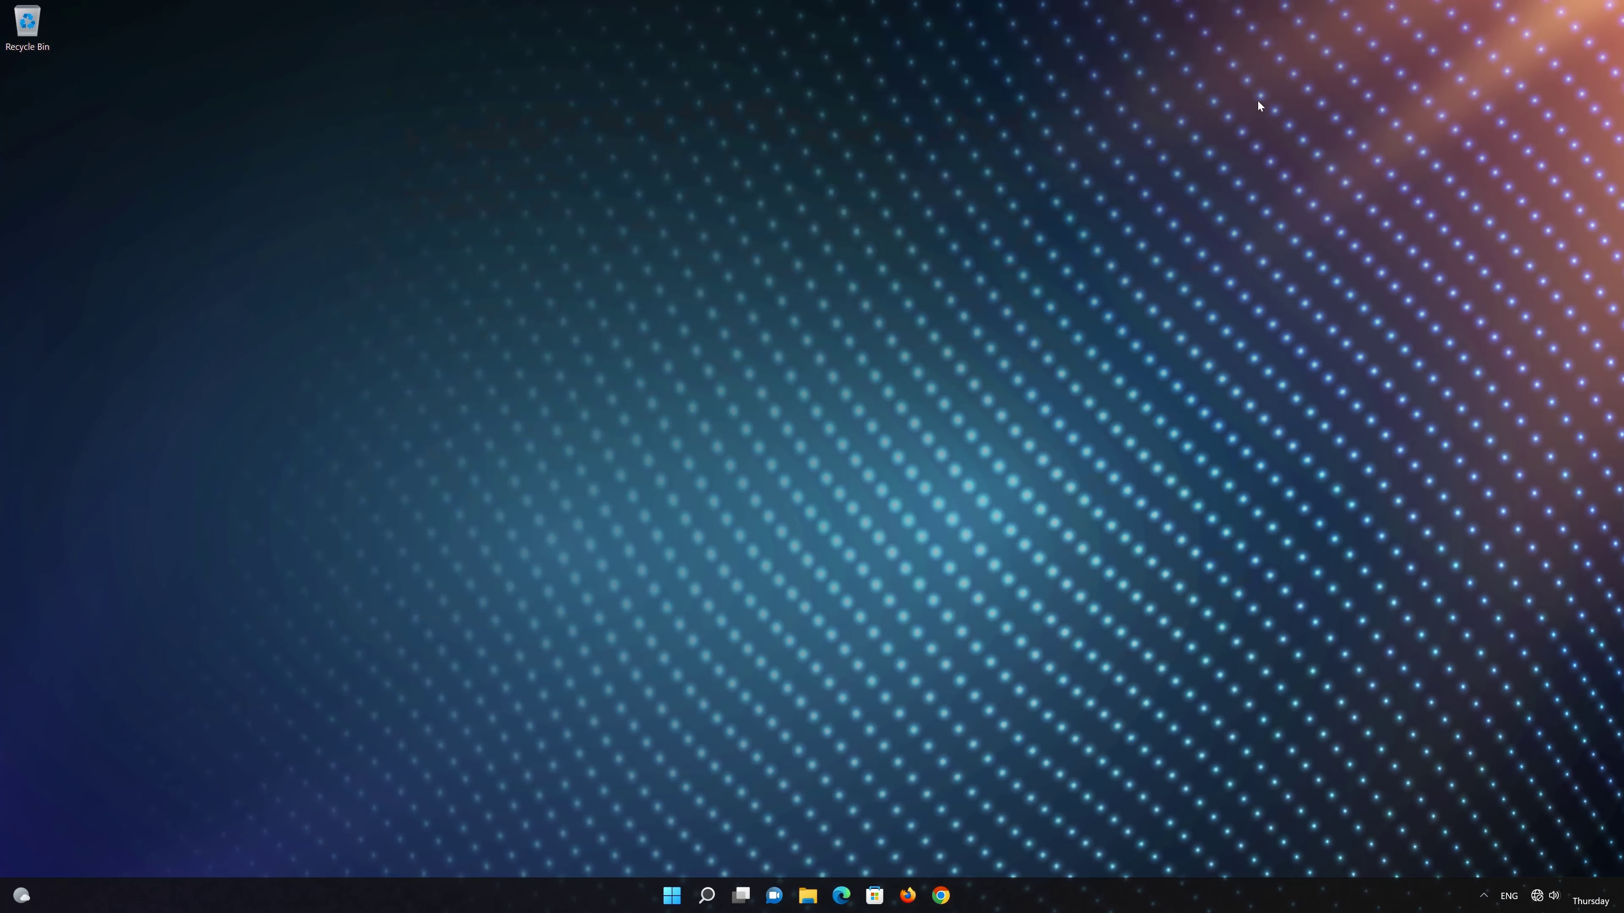
- Restart the computer to complete the network reset
{"action": "left_click", "coordinate": [681, 894]}
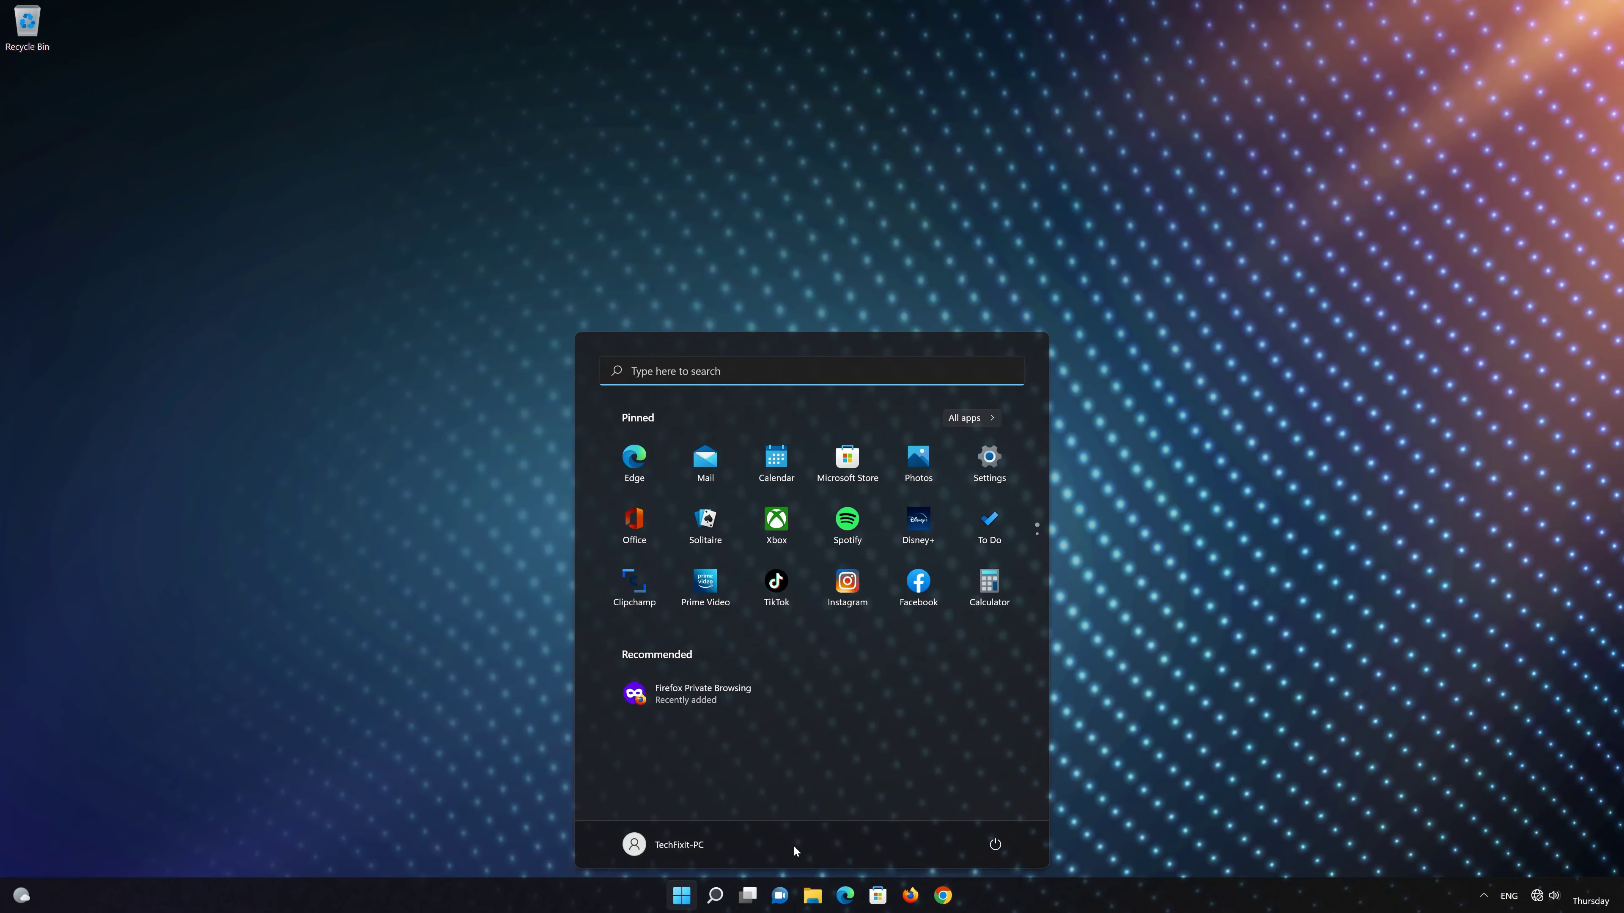
{"action": "left_click", "coordinate": [995, 845]}
{"action": "left_click", "coordinate": [989, 816]}
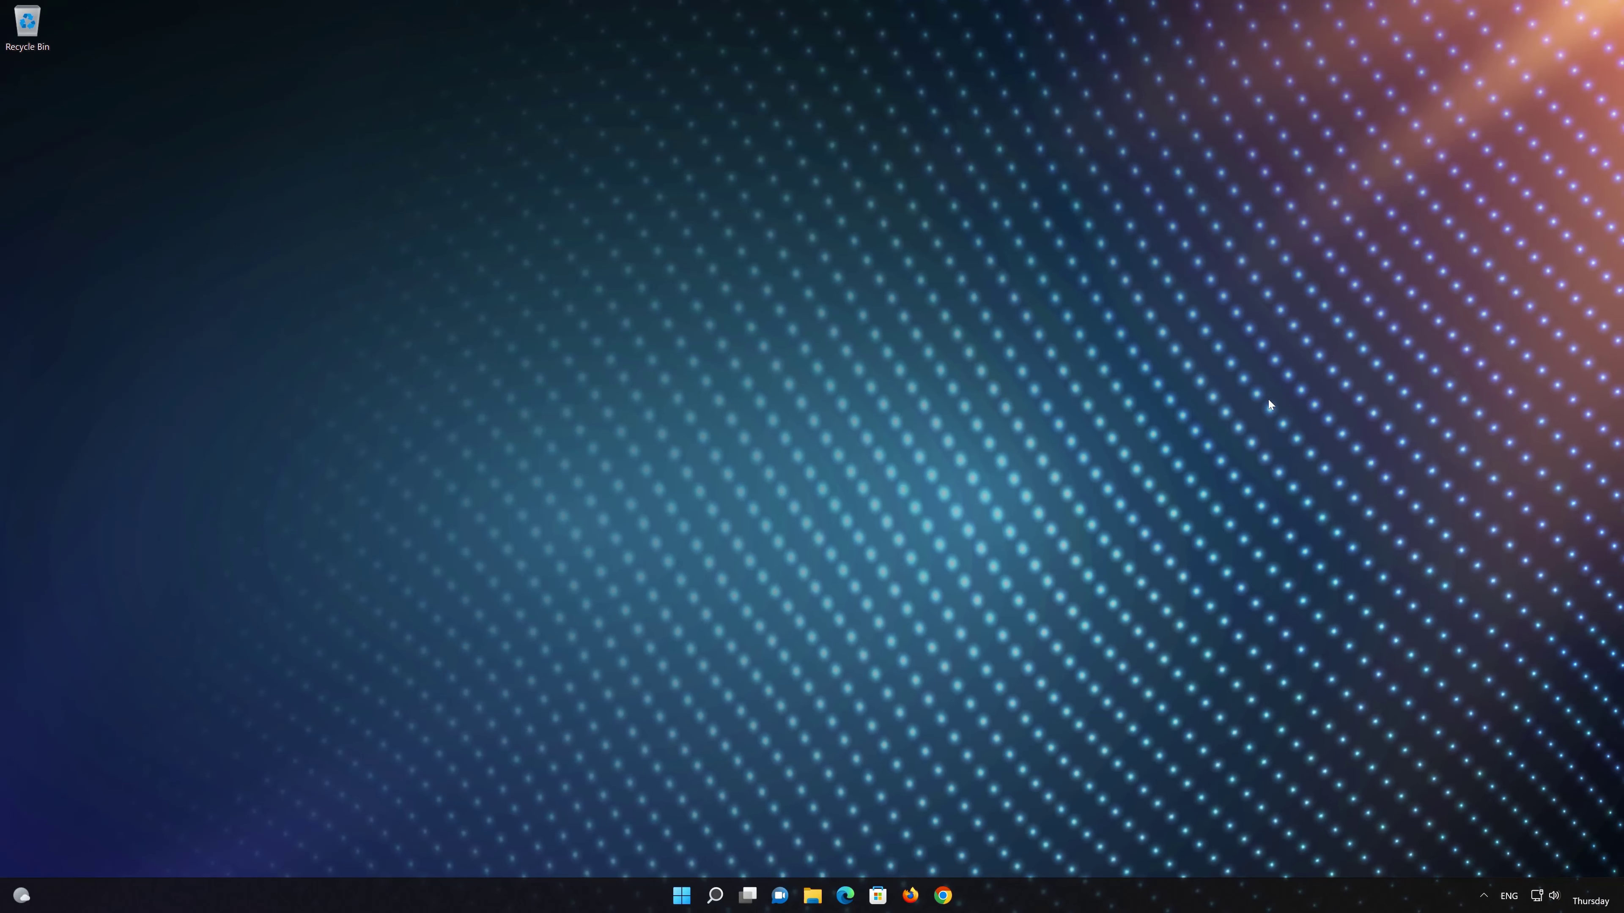
- Open the DNS server assignment of the Ethernet connection for editing in Windows Settings
{"action": "left_click", "coordinate": [681, 897]}
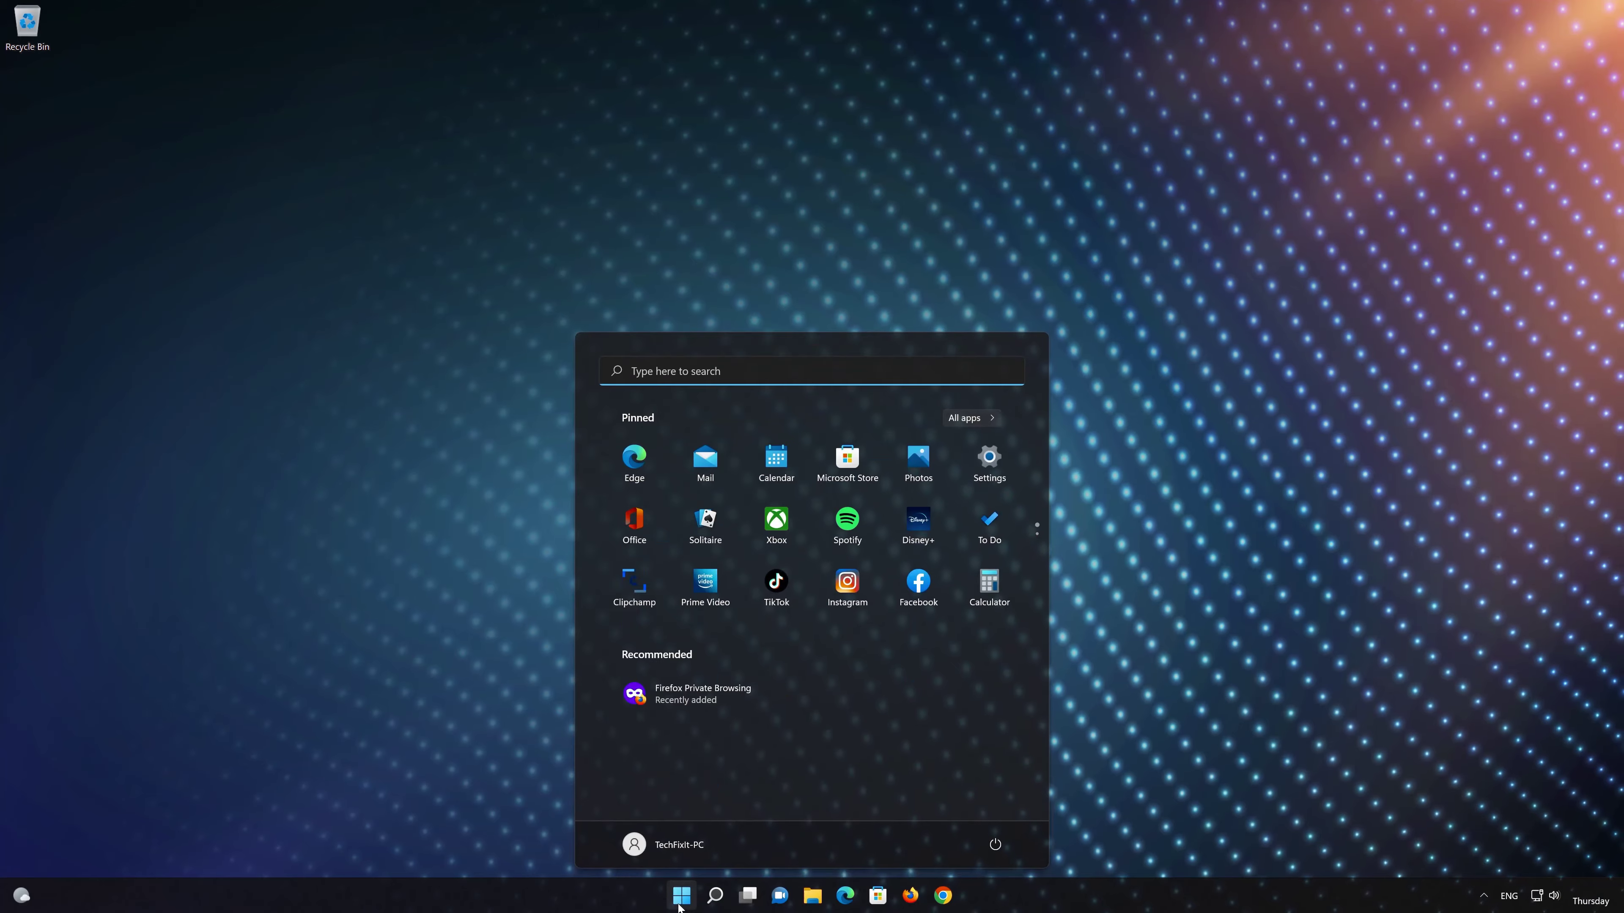
{"action": "left_click", "coordinate": [1006, 466]}
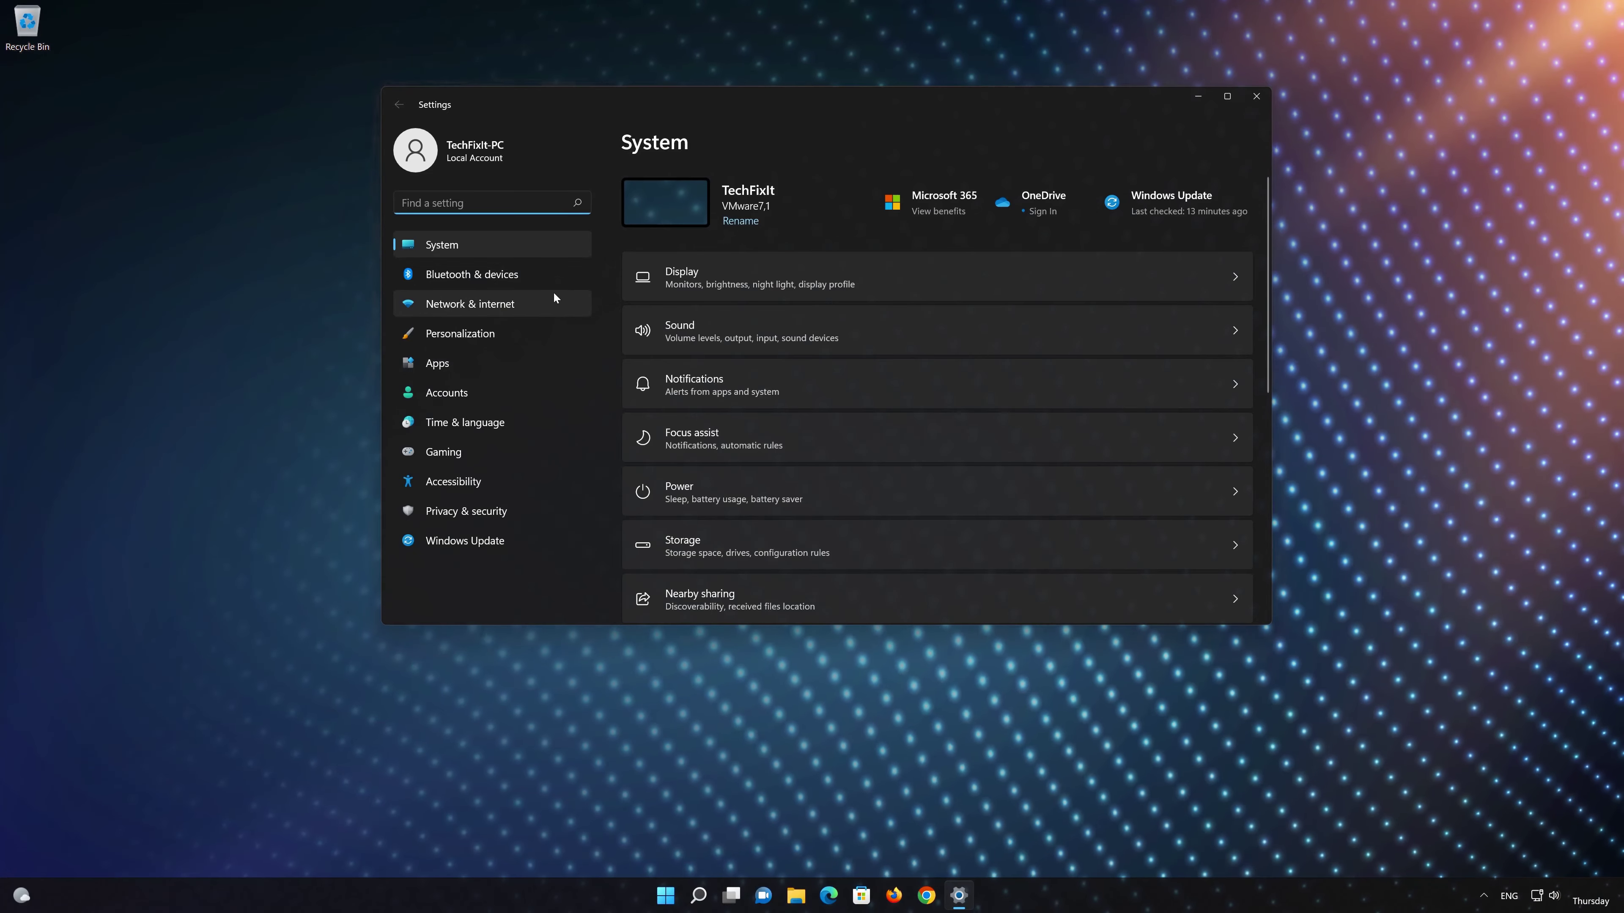
{"action": "left_click", "coordinate": [519, 301]}
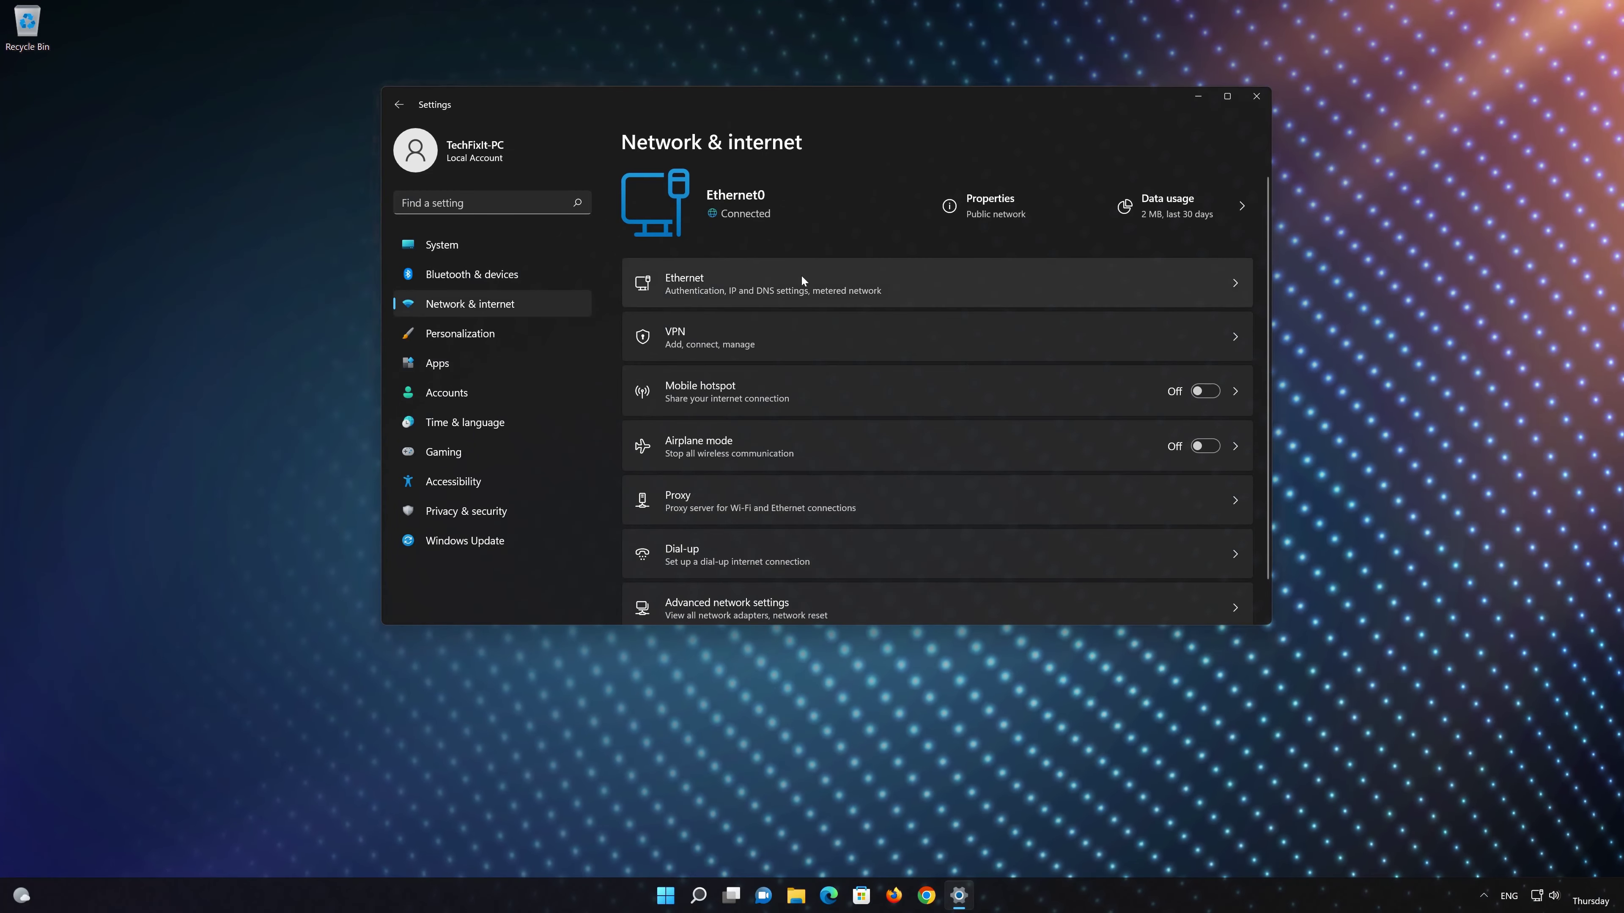
{"action": "left_click", "coordinate": [960, 287]}
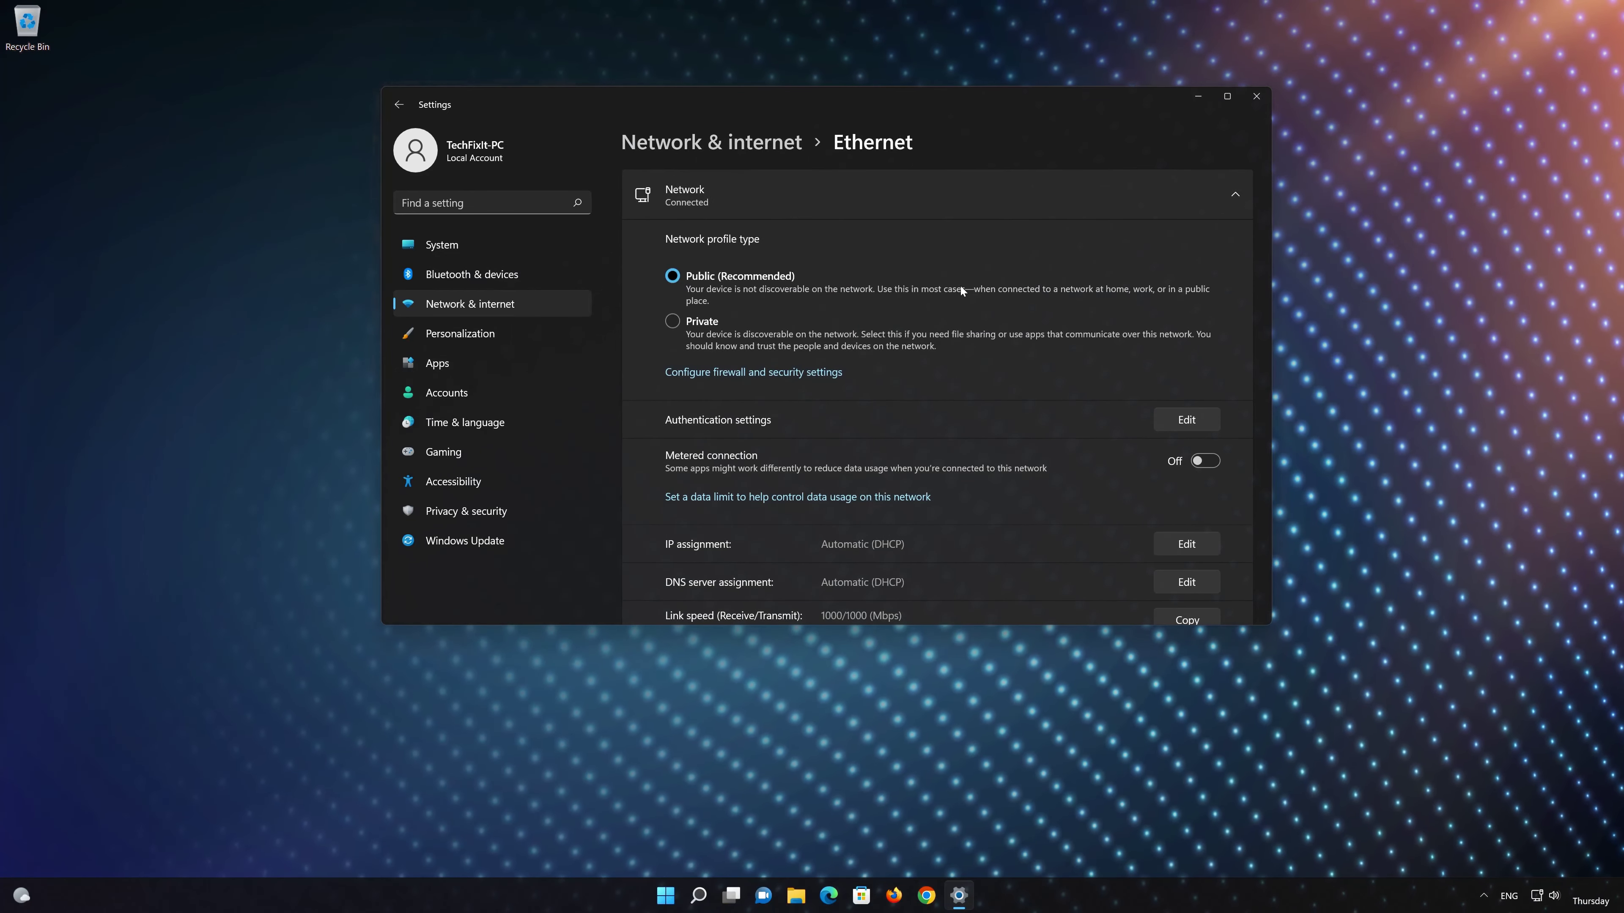
{"action": "scroll", "coordinate": [961, 285], "scroll_direction": "down", "scroll_amount": 3}
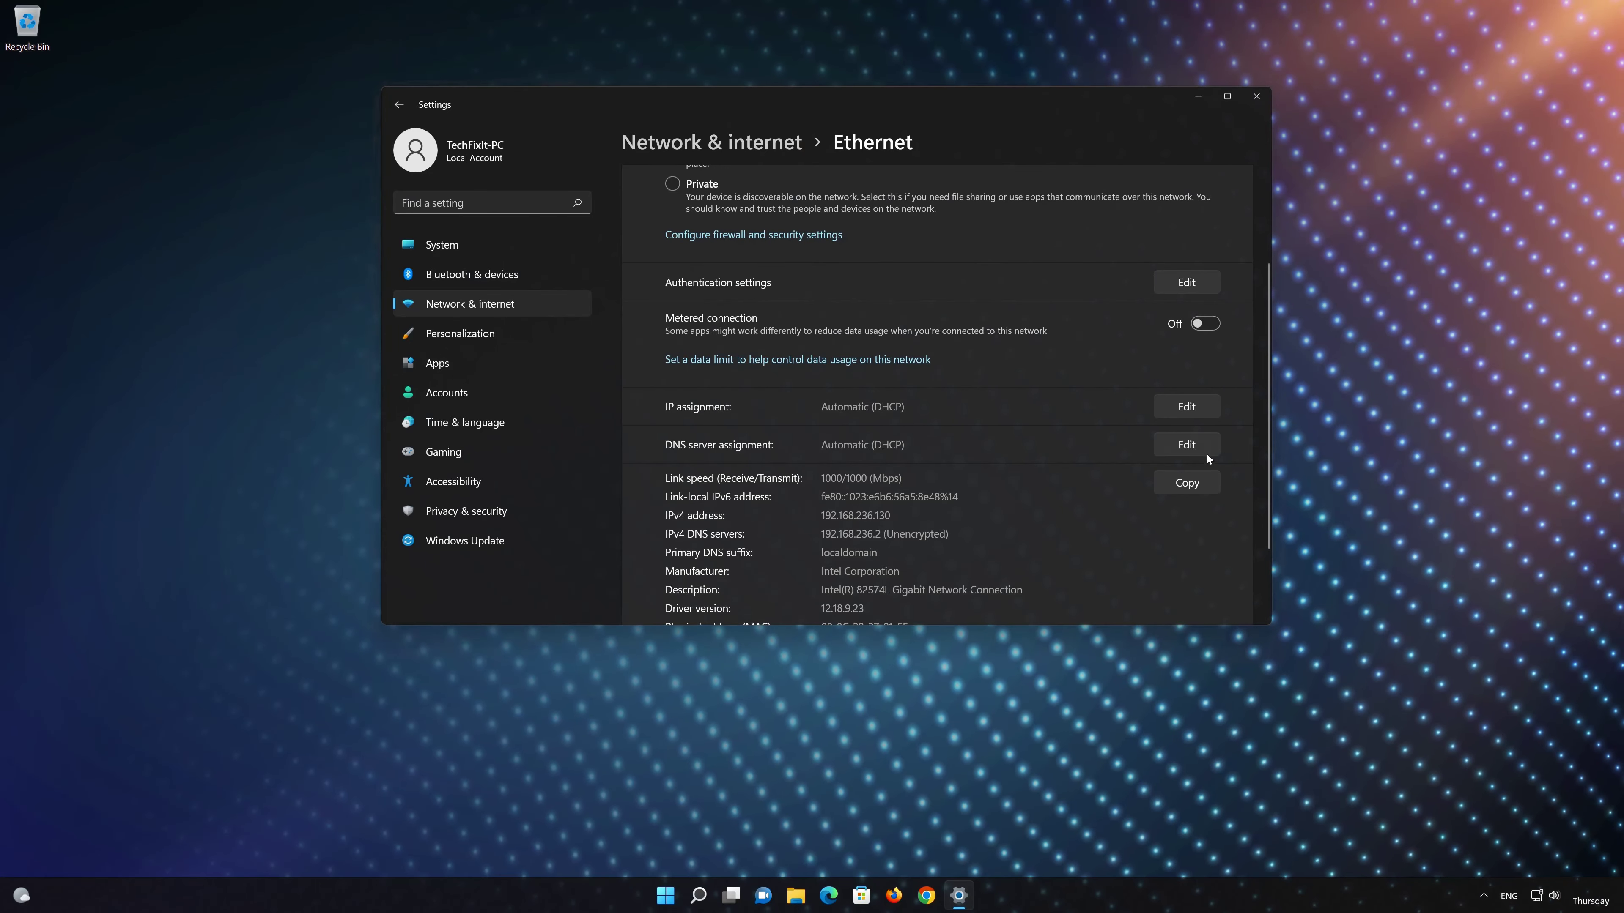
{"action": "left_click", "coordinate": [1192, 445]}
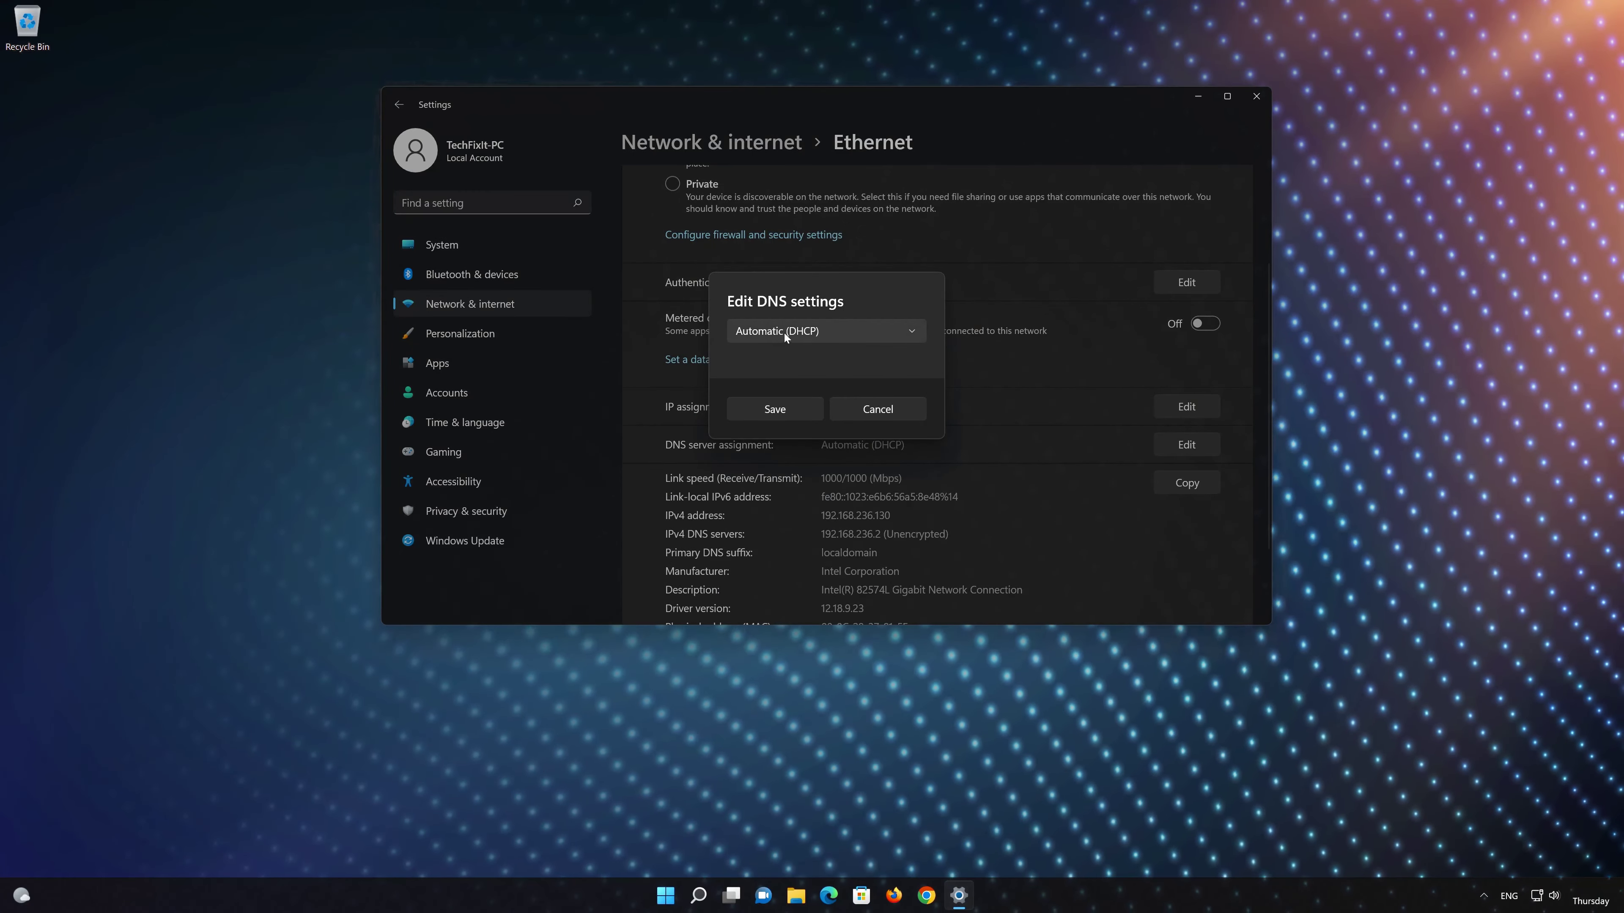
- Enable manual IPv4 DNS and set the preferred server to 8.8.8.8 with Encrypted only (DNS over HTTPS) encryption
{"action": "left_click", "coordinate": [829, 328]}
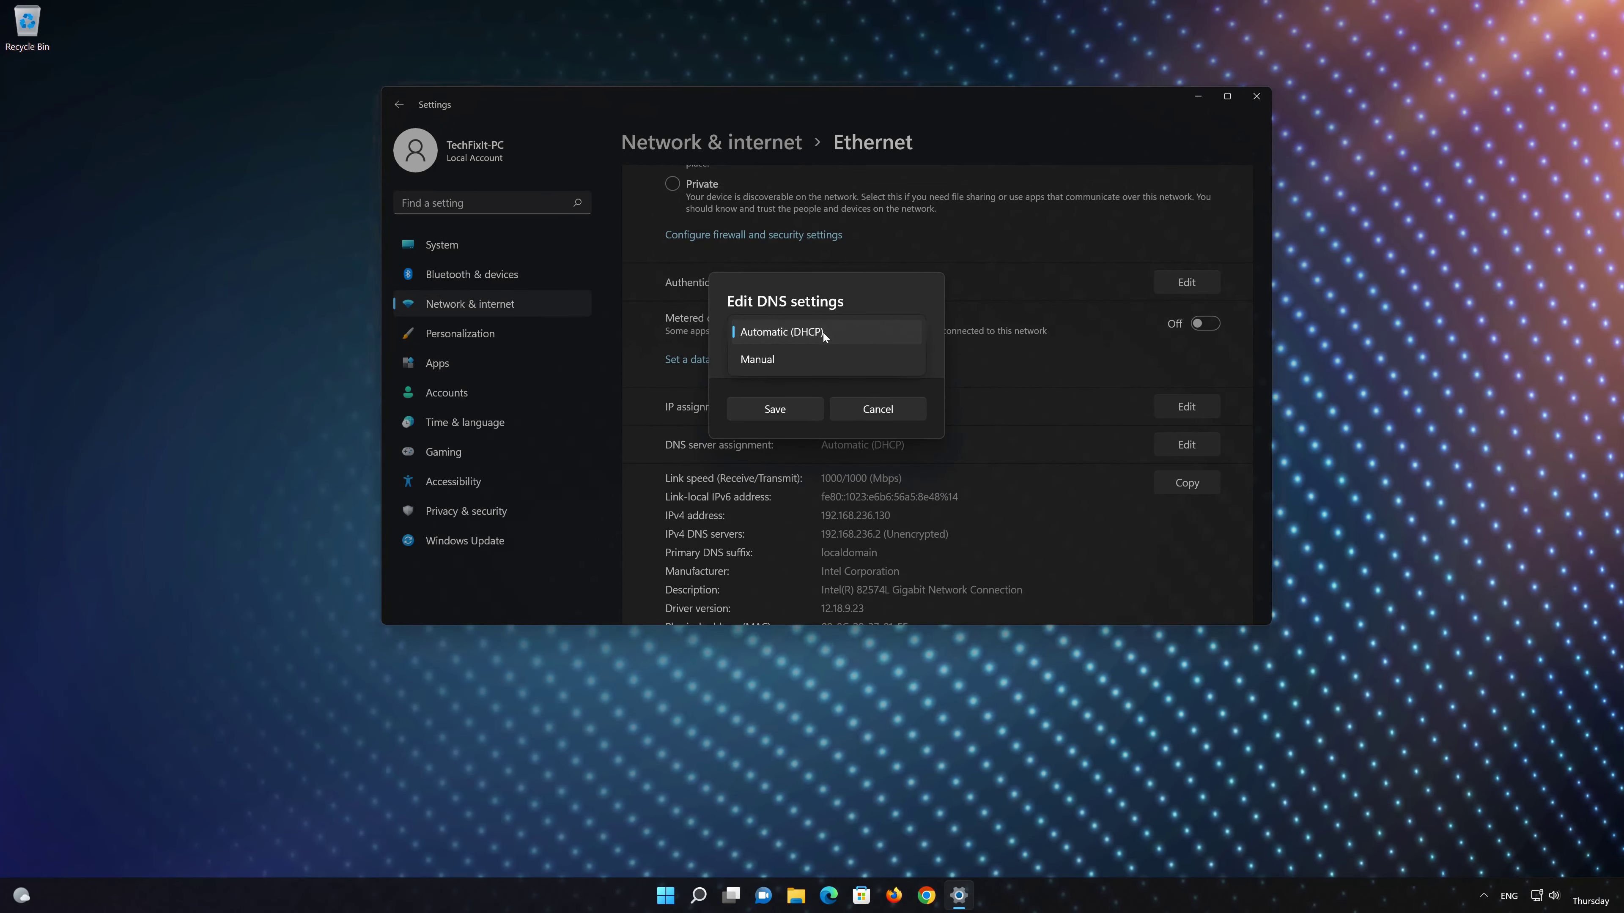
{"action": "left_click", "coordinate": [797, 361]}
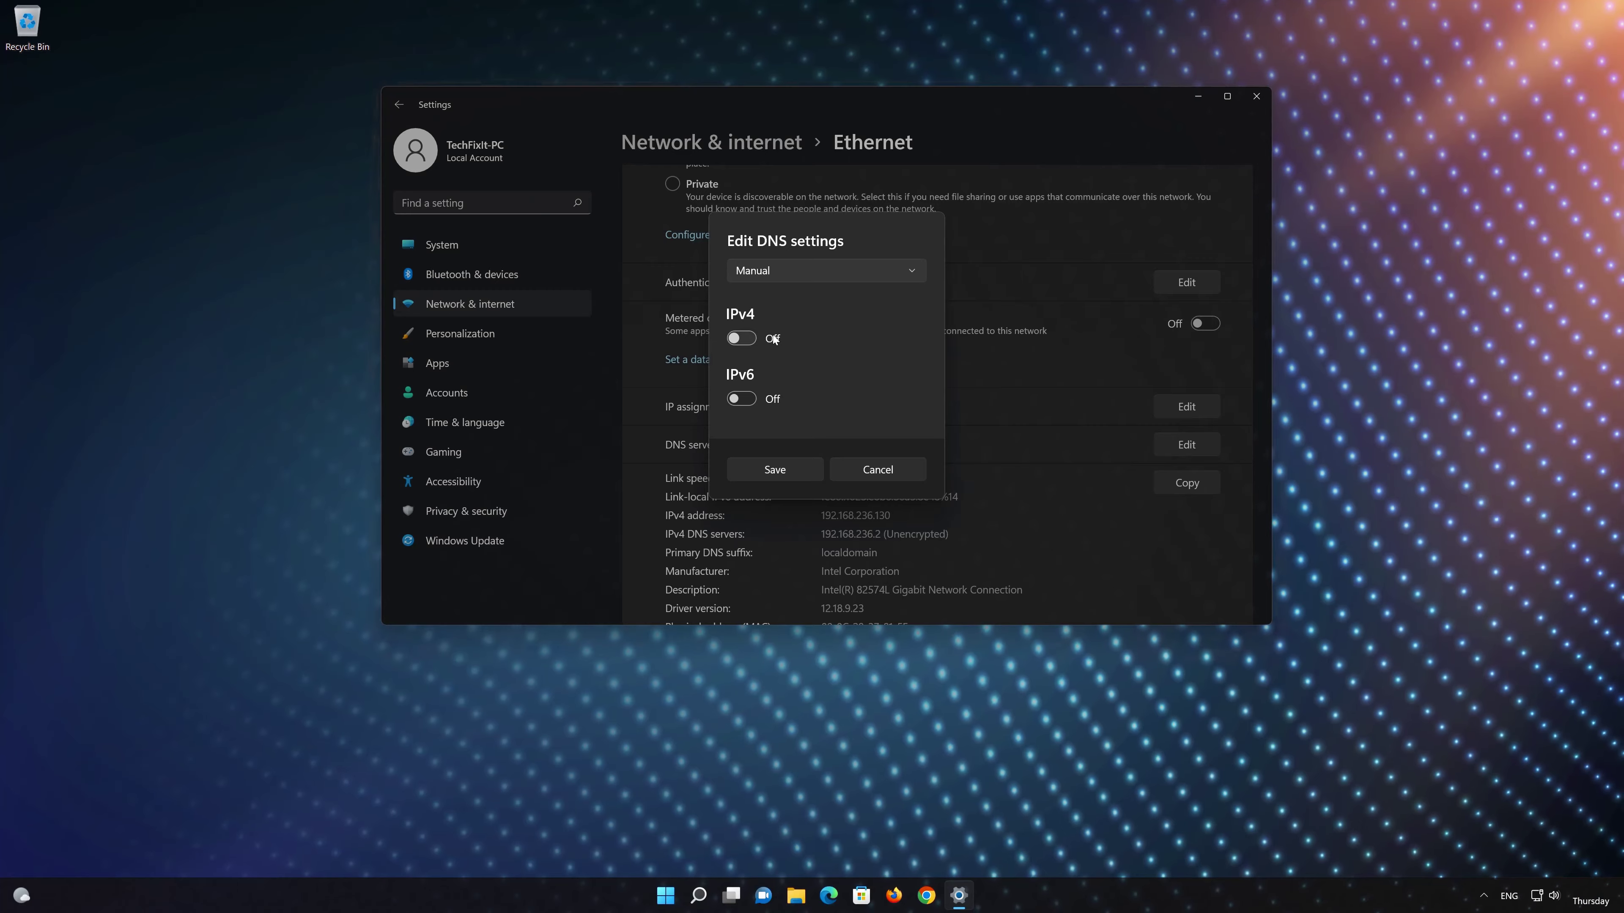
{"action": "left_click", "coordinate": [754, 339]}
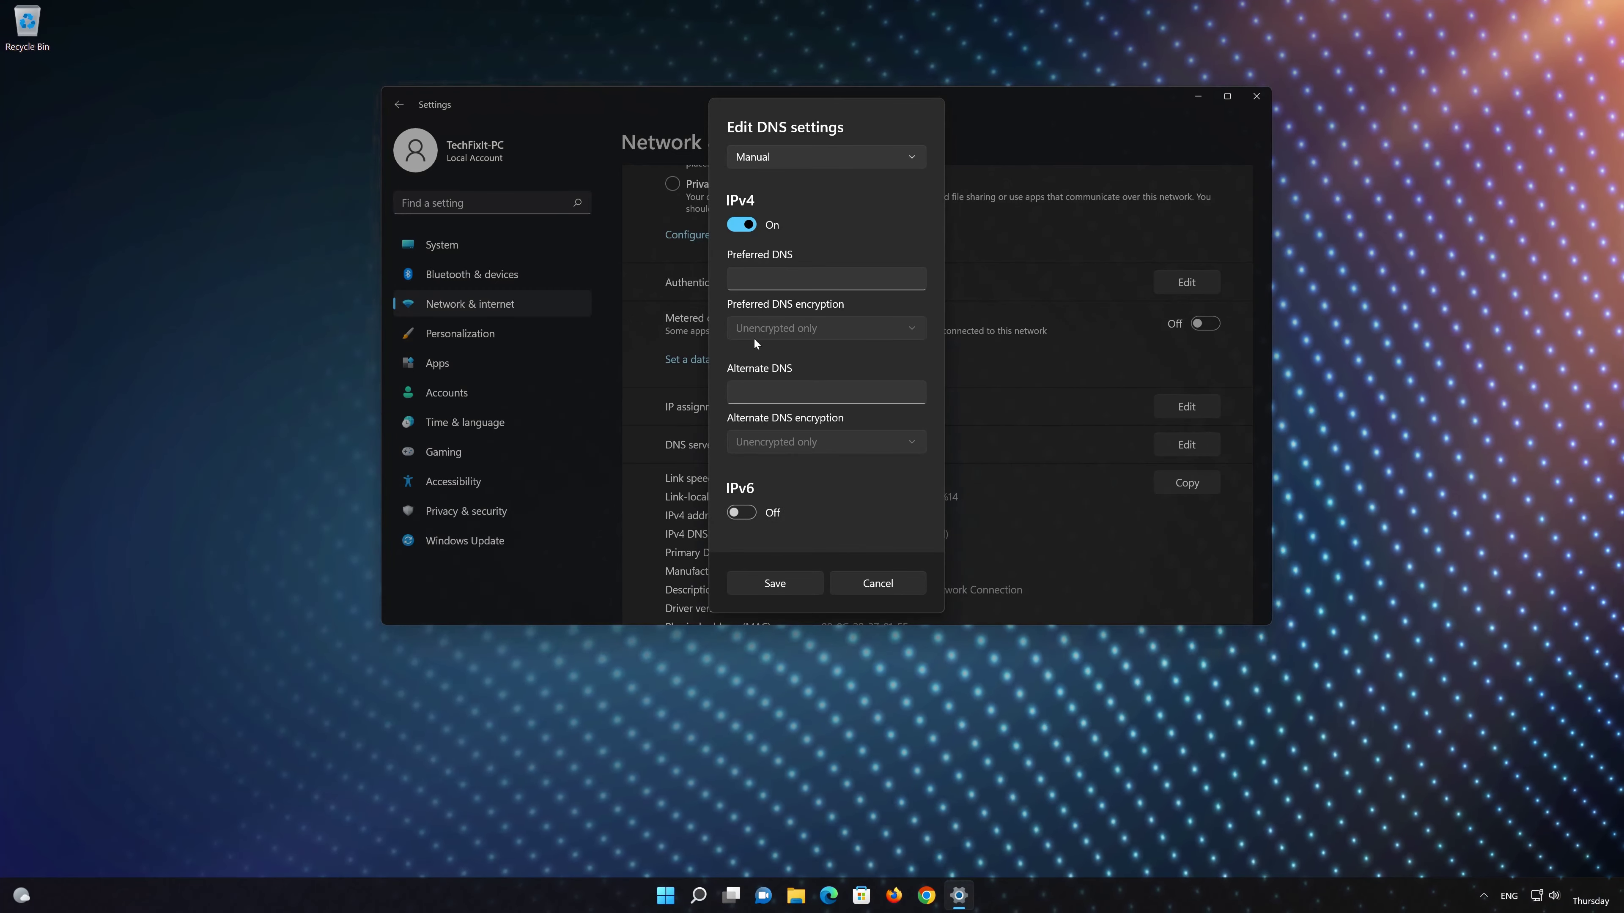
{"action": "left_click", "coordinate": [818, 278]}
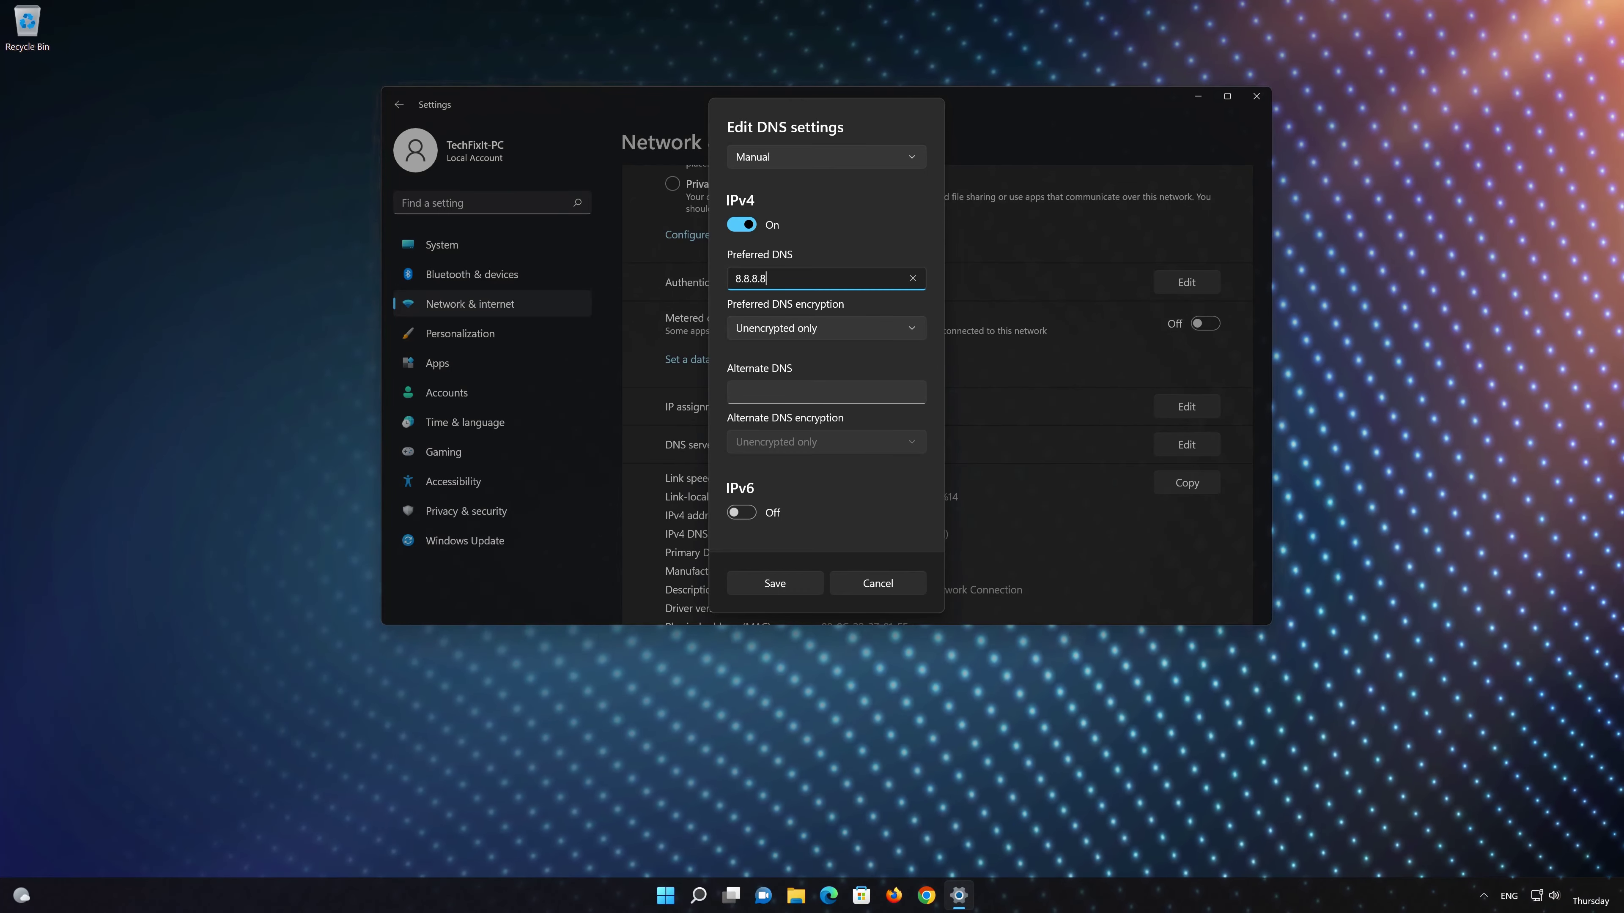
{"action": "left_click", "coordinate": [813, 326]}
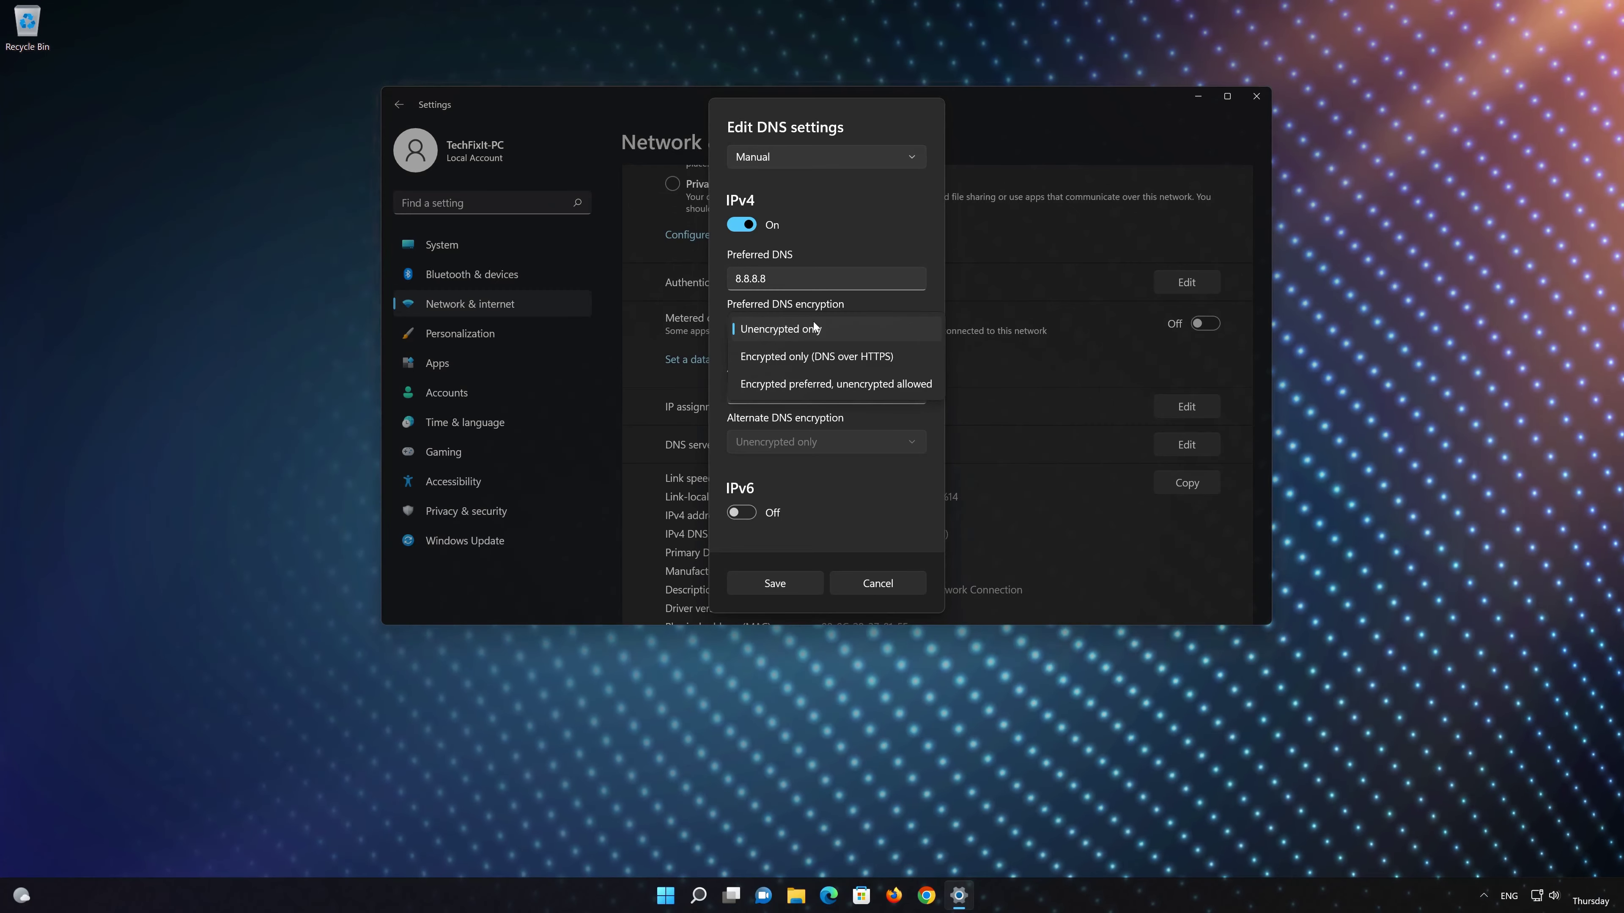
{"action": "left_click", "coordinate": [829, 358]}
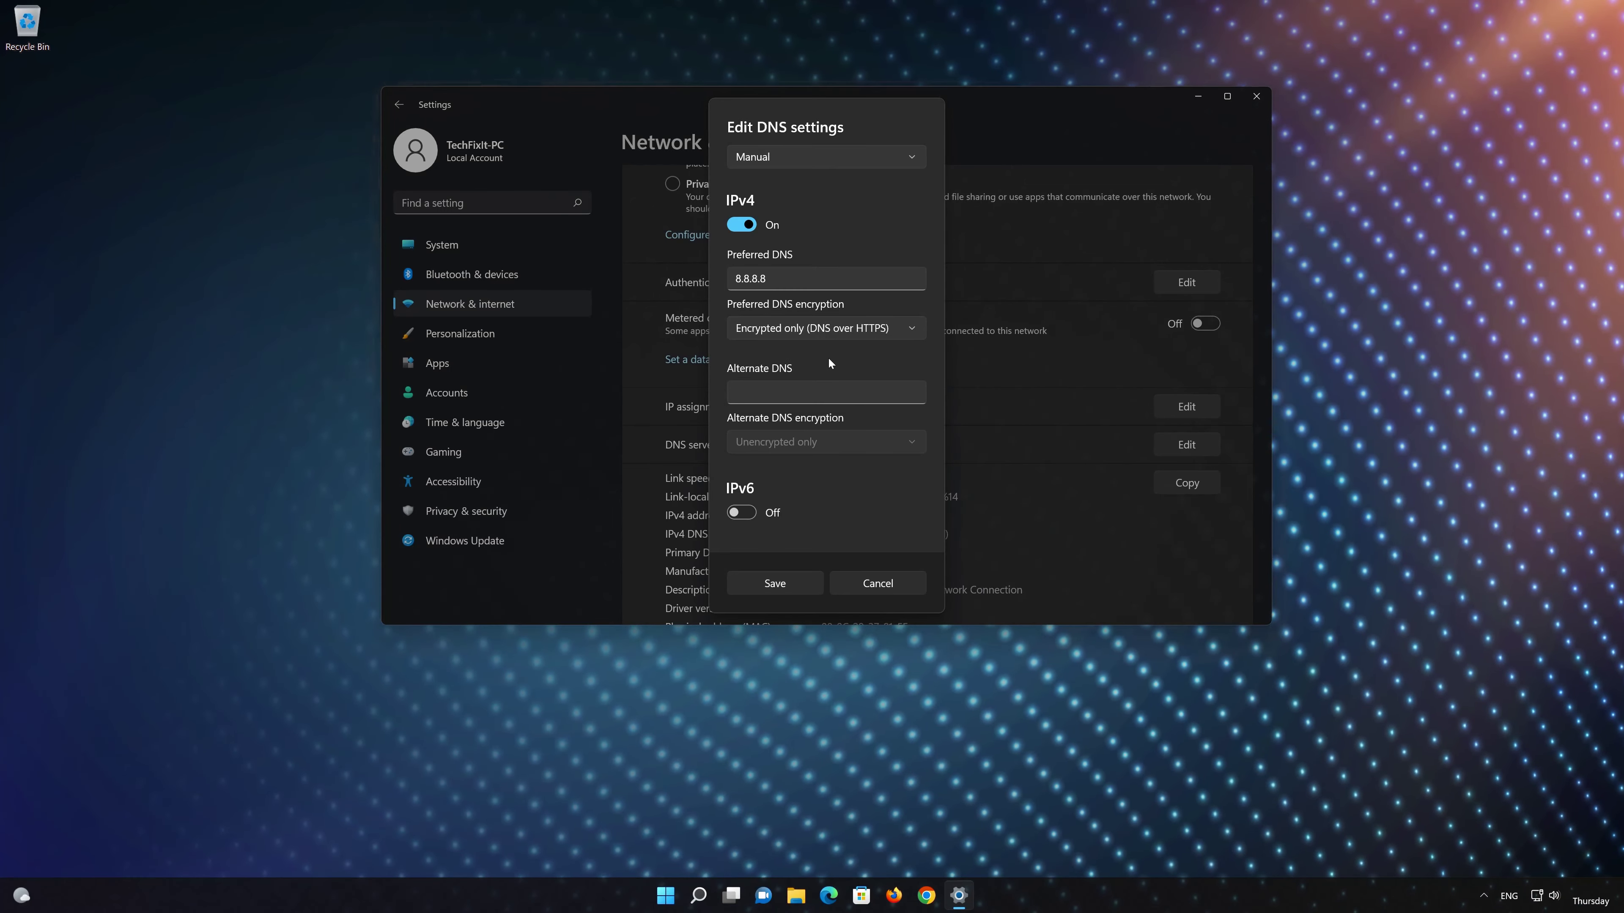
- Set the alternate DNS server to 8.8.4.4 with Encrypted only (DNS over HTTPS) encryption and save the DNS settings
{"action": "left_click", "coordinate": [830, 392]}
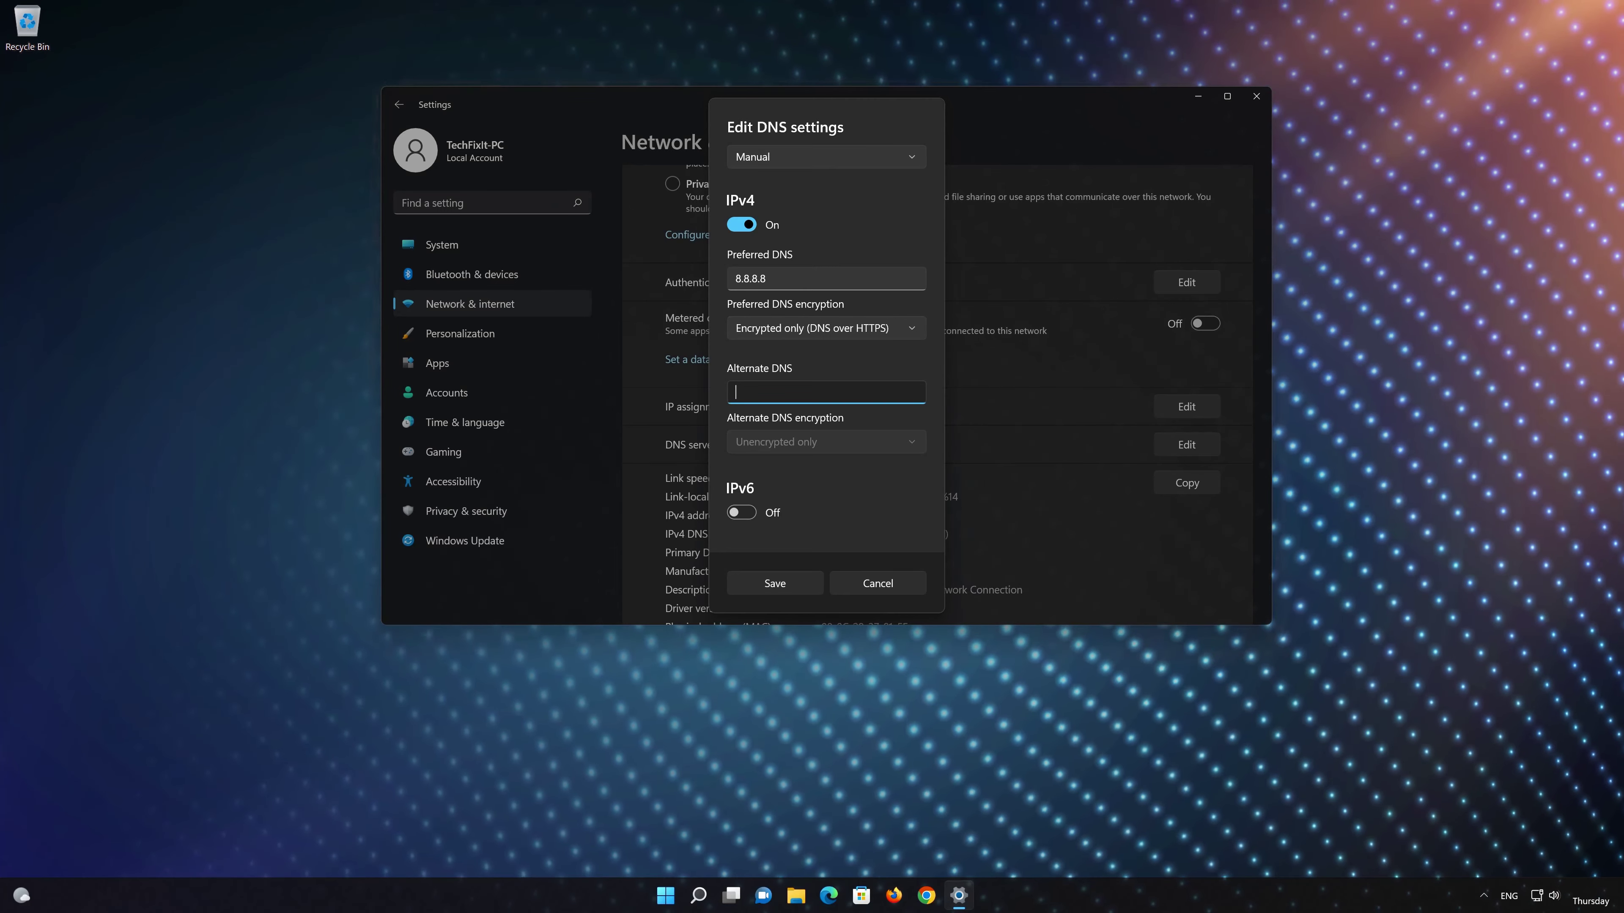
{"action": "type", "text": "8."}
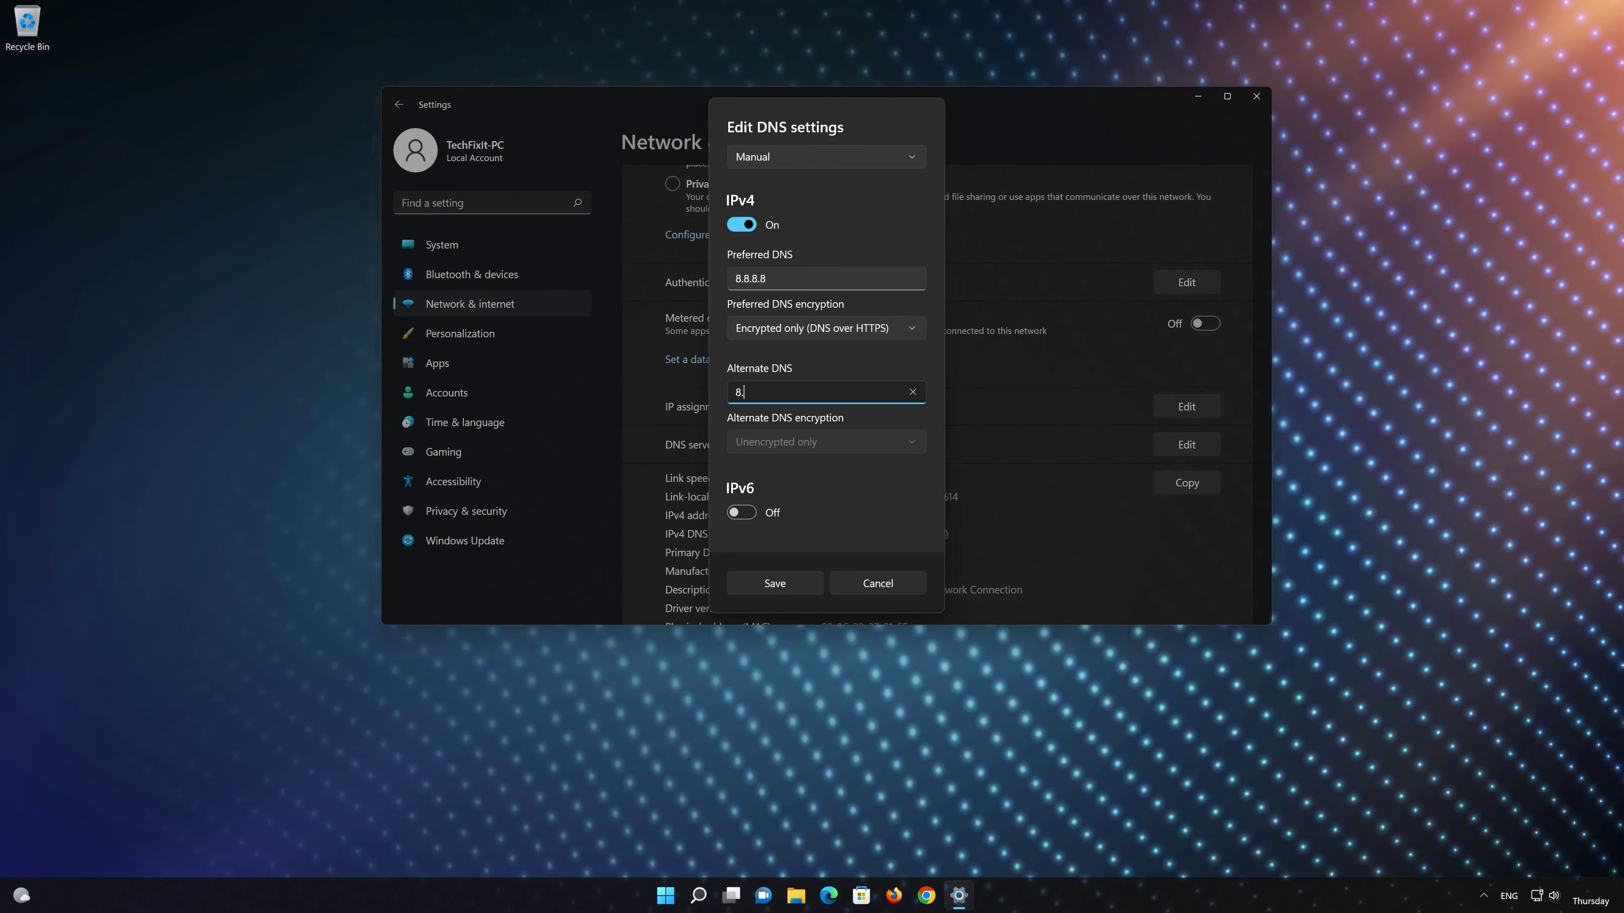
{"action": "type", "text": "8.4.4"}
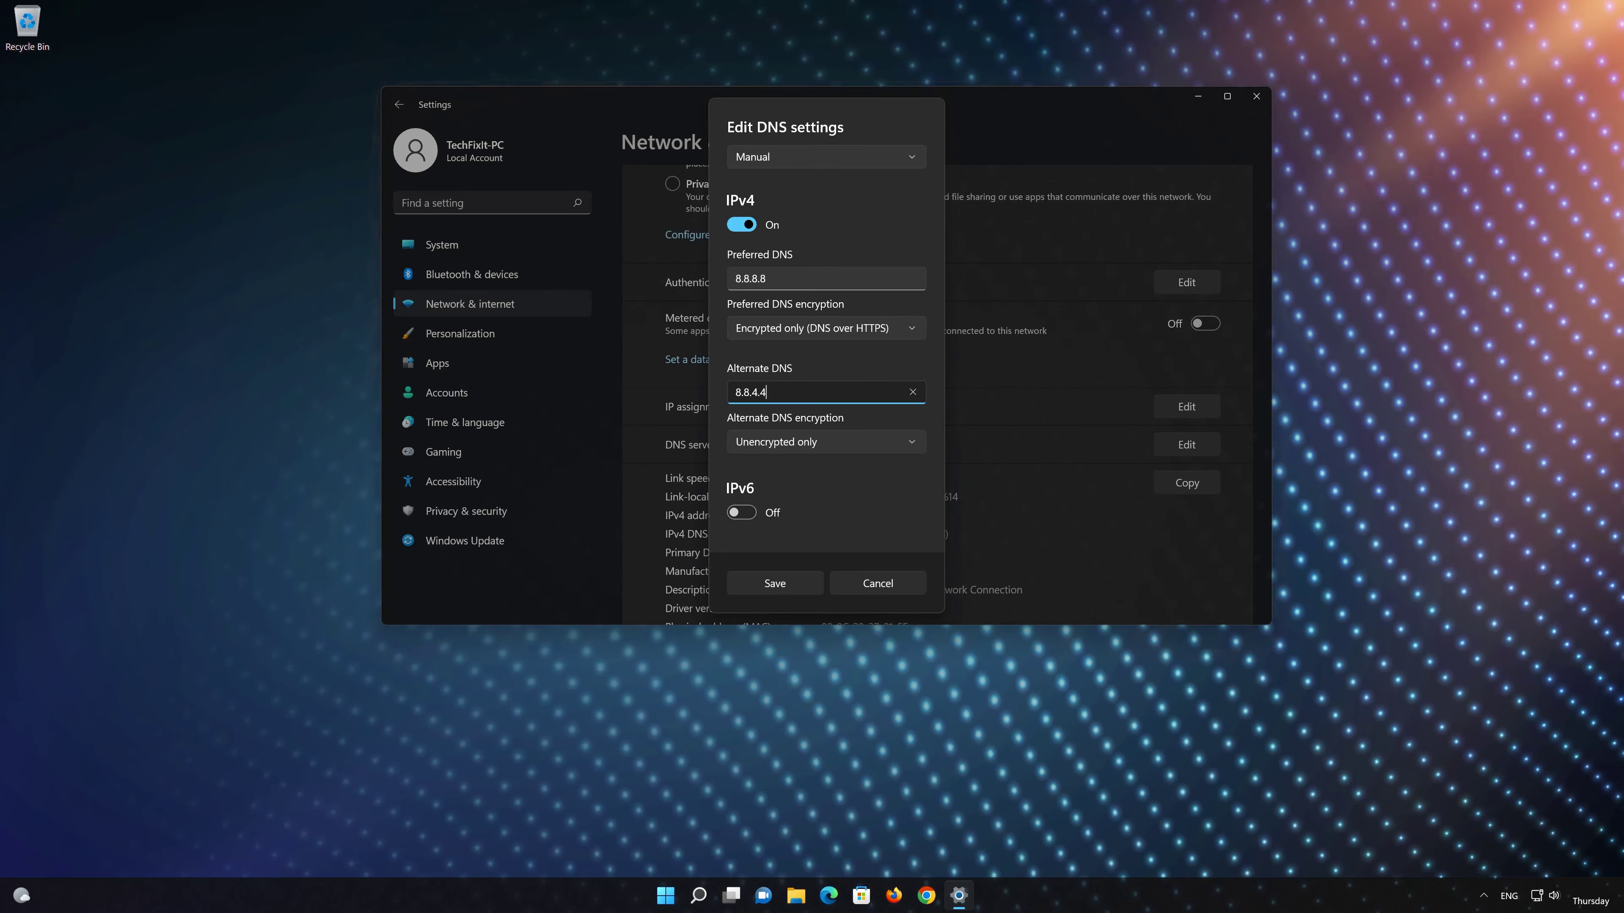
{"action": "left_click", "coordinate": [807, 443]}
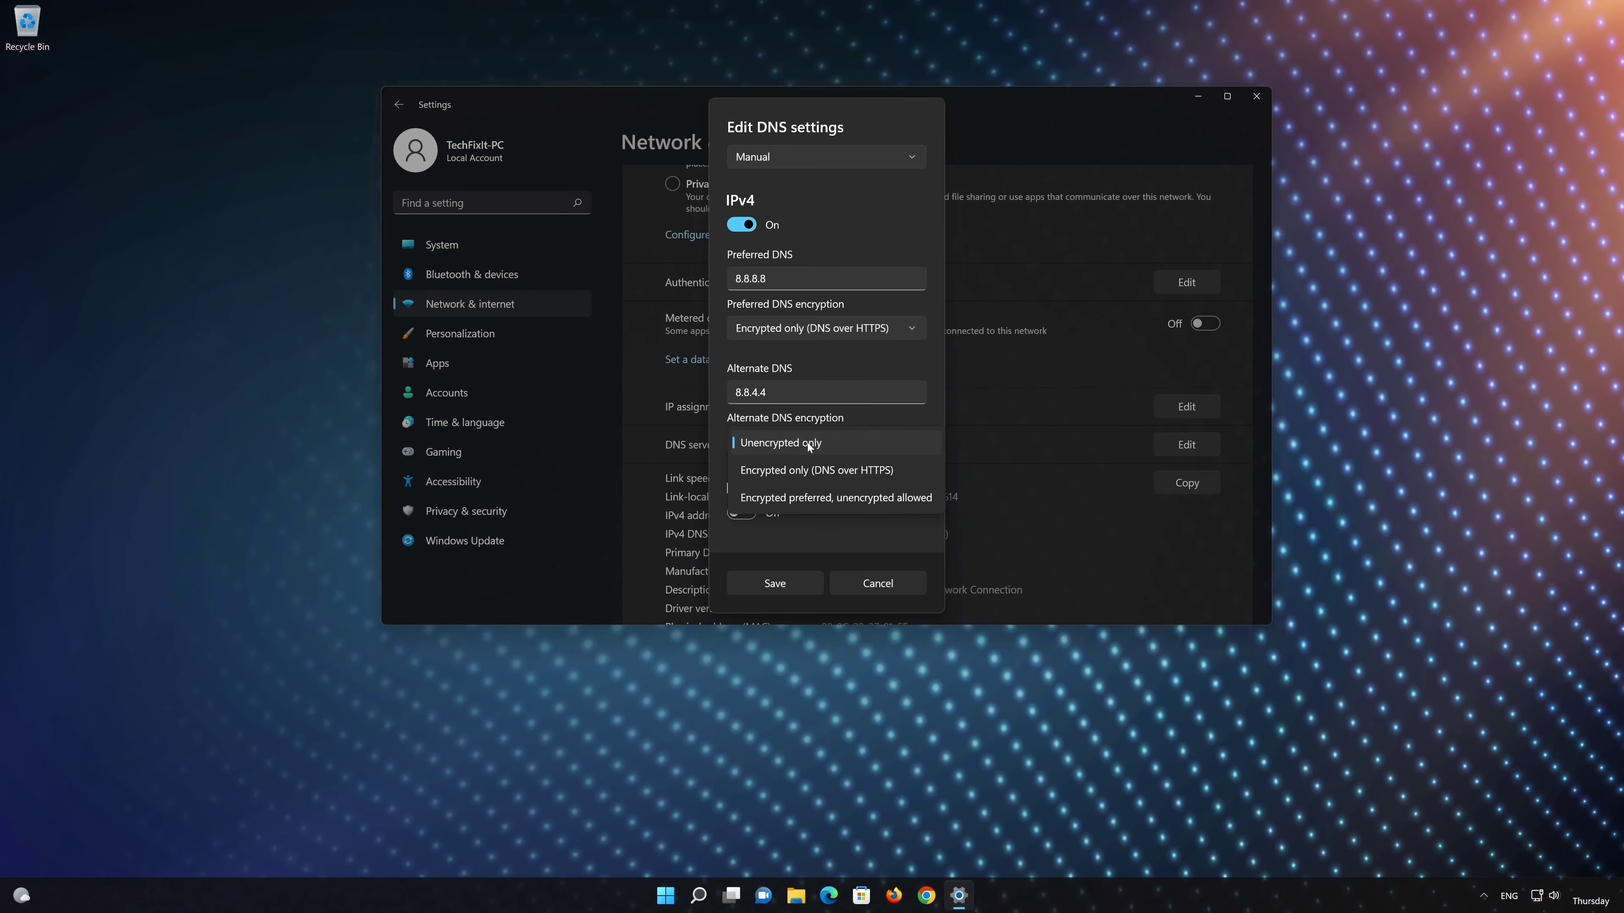
{"action": "left_click", "coordinate": [823, 470]}
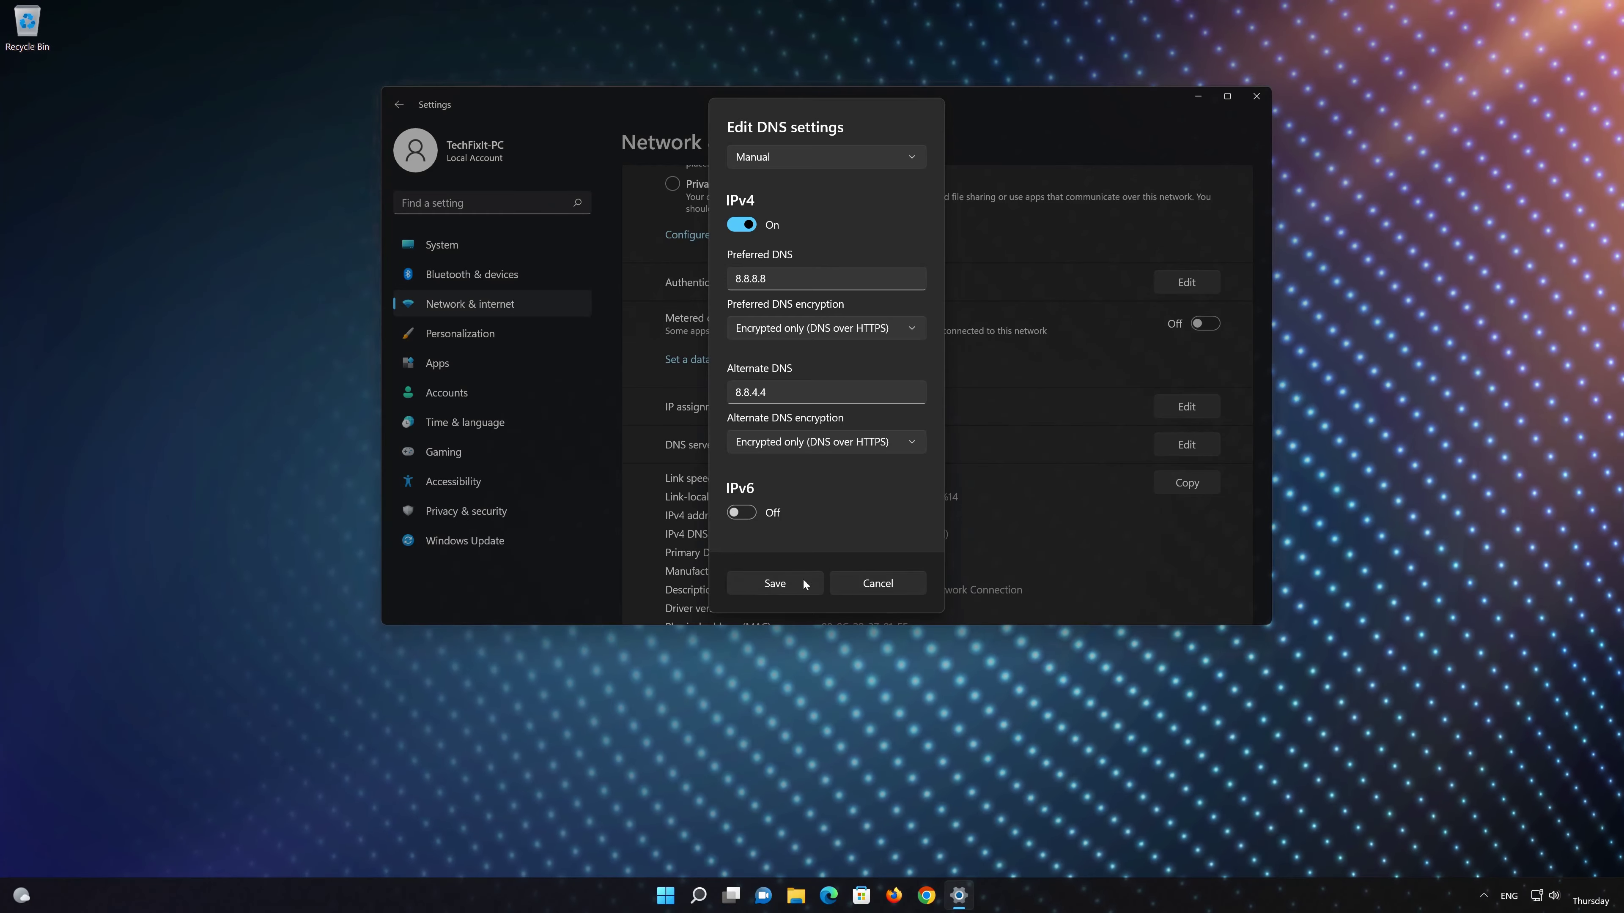
{"action": "left_click", "coordinate": [770, 588]}
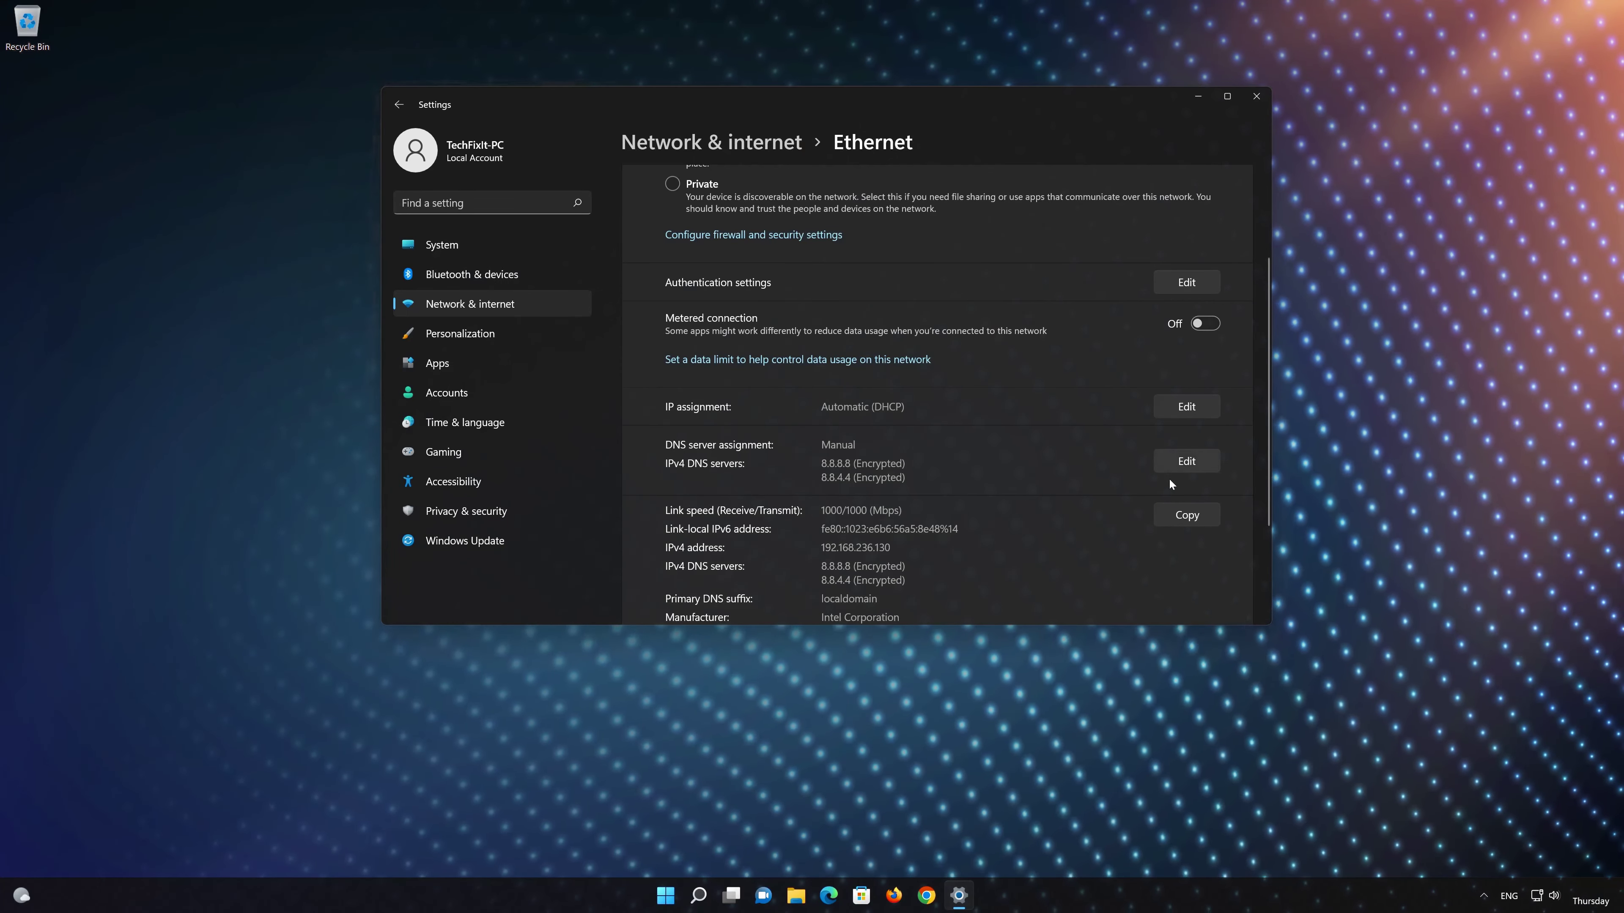
- Change the Ethernet DNS server assignment back to Automatic (DHCP), save it and close Settings
{"action": "left_click", "coordinate": [1188, 461]}
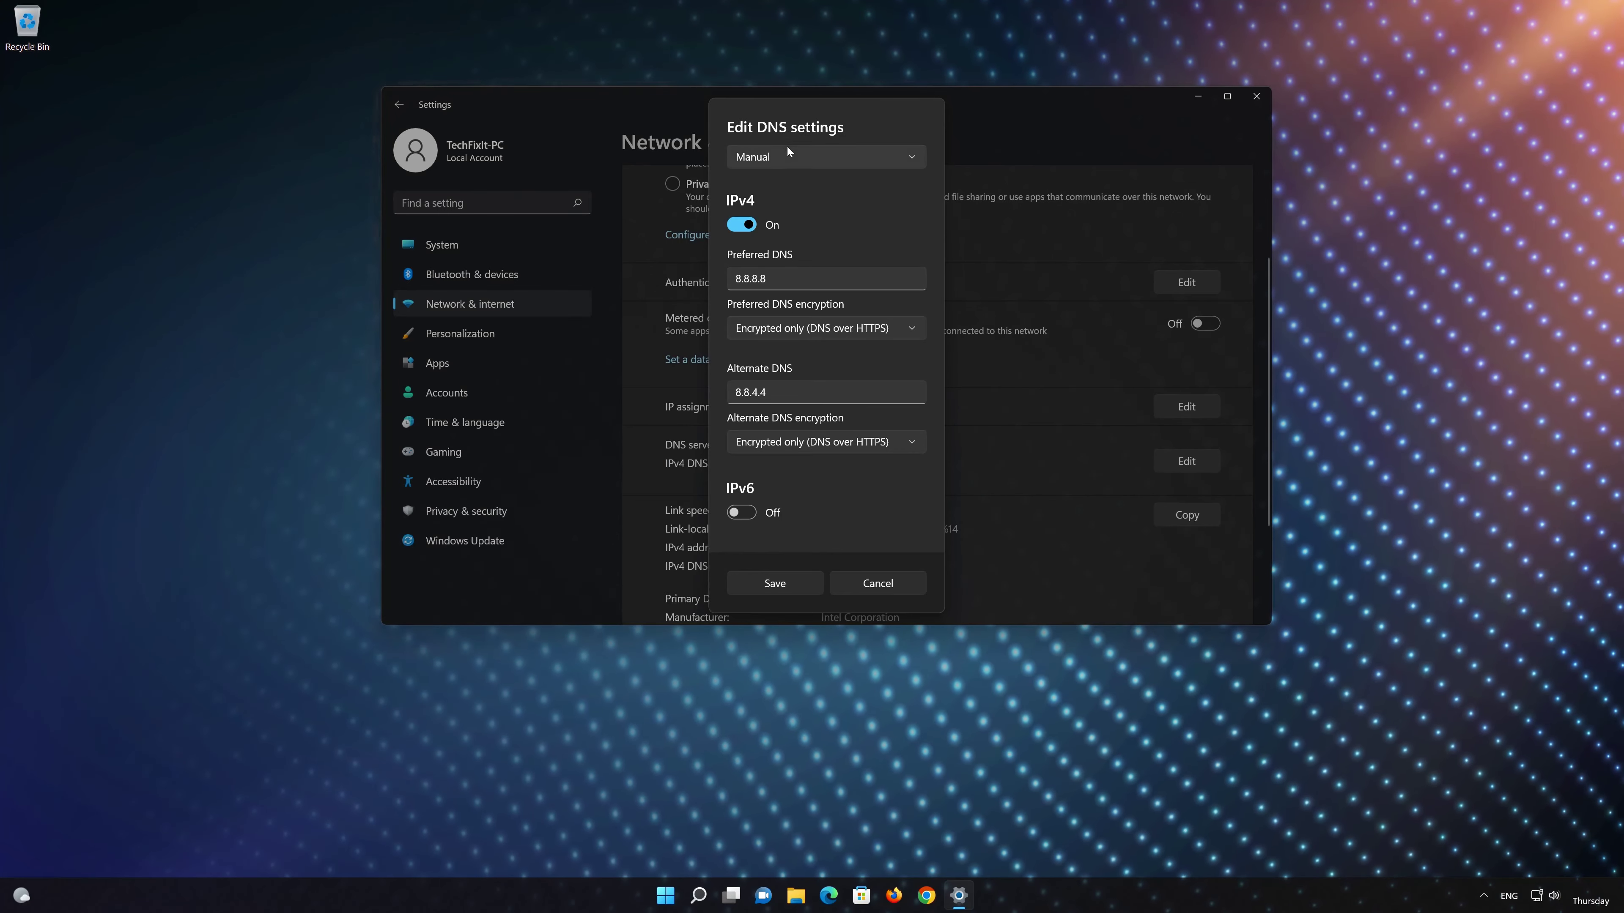
{"action": "left_click", "coordinate": [778, 158]}
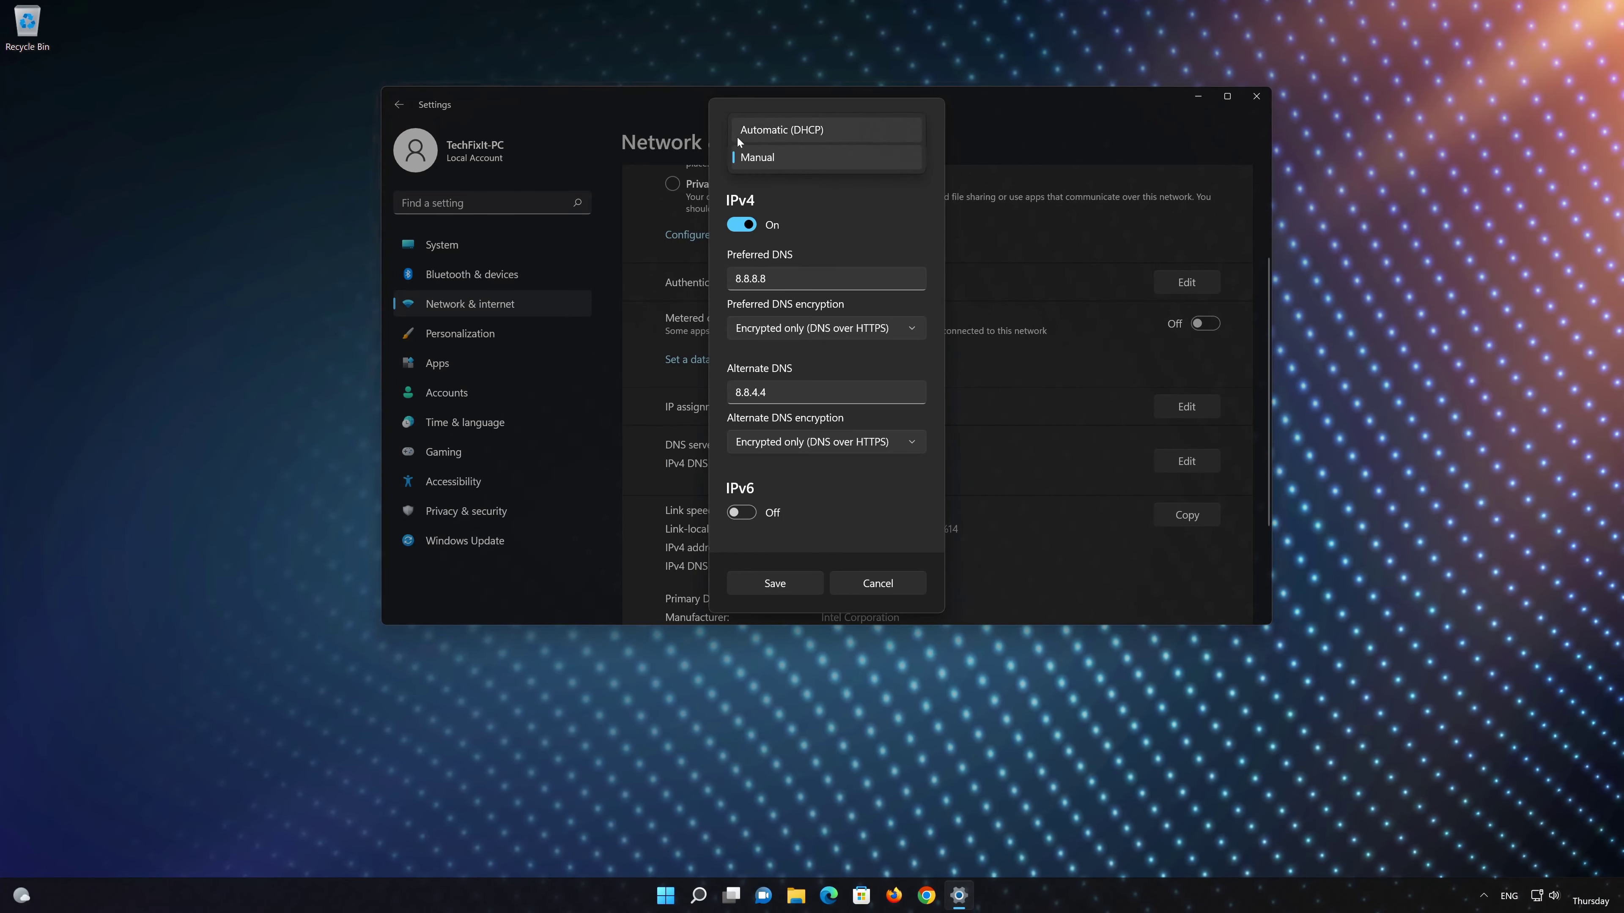
{"action": "left_click", "coordinate": [824, 131]}
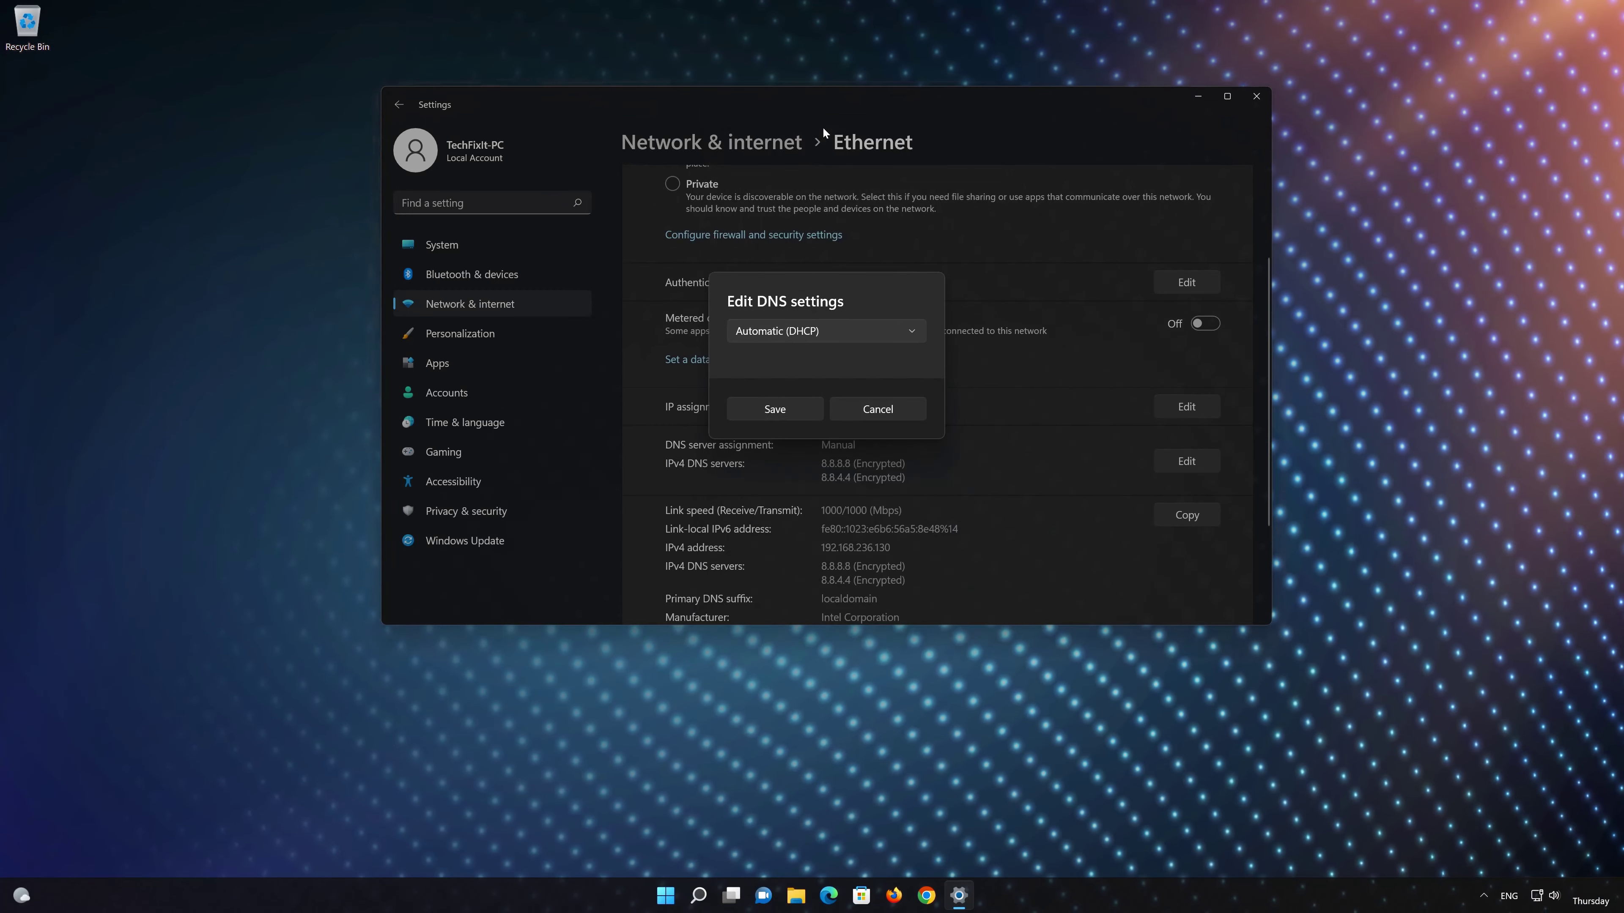
{"action": "left_click", "coordinate": [780, 409]}
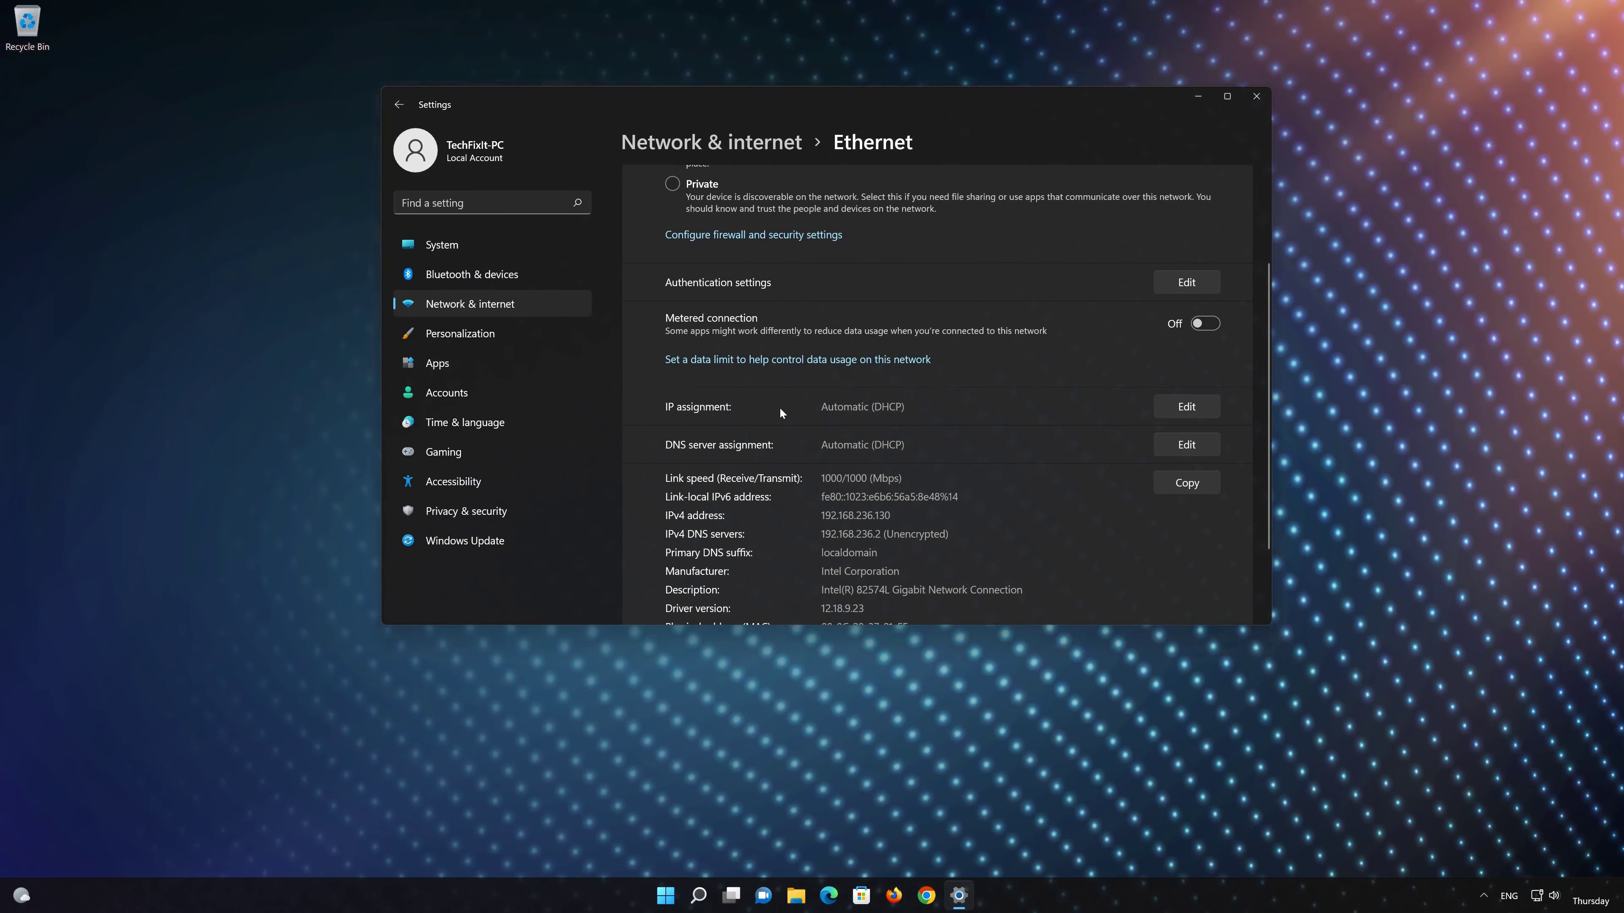
{"action": "left_click", "coordinate": [1263, 99]}
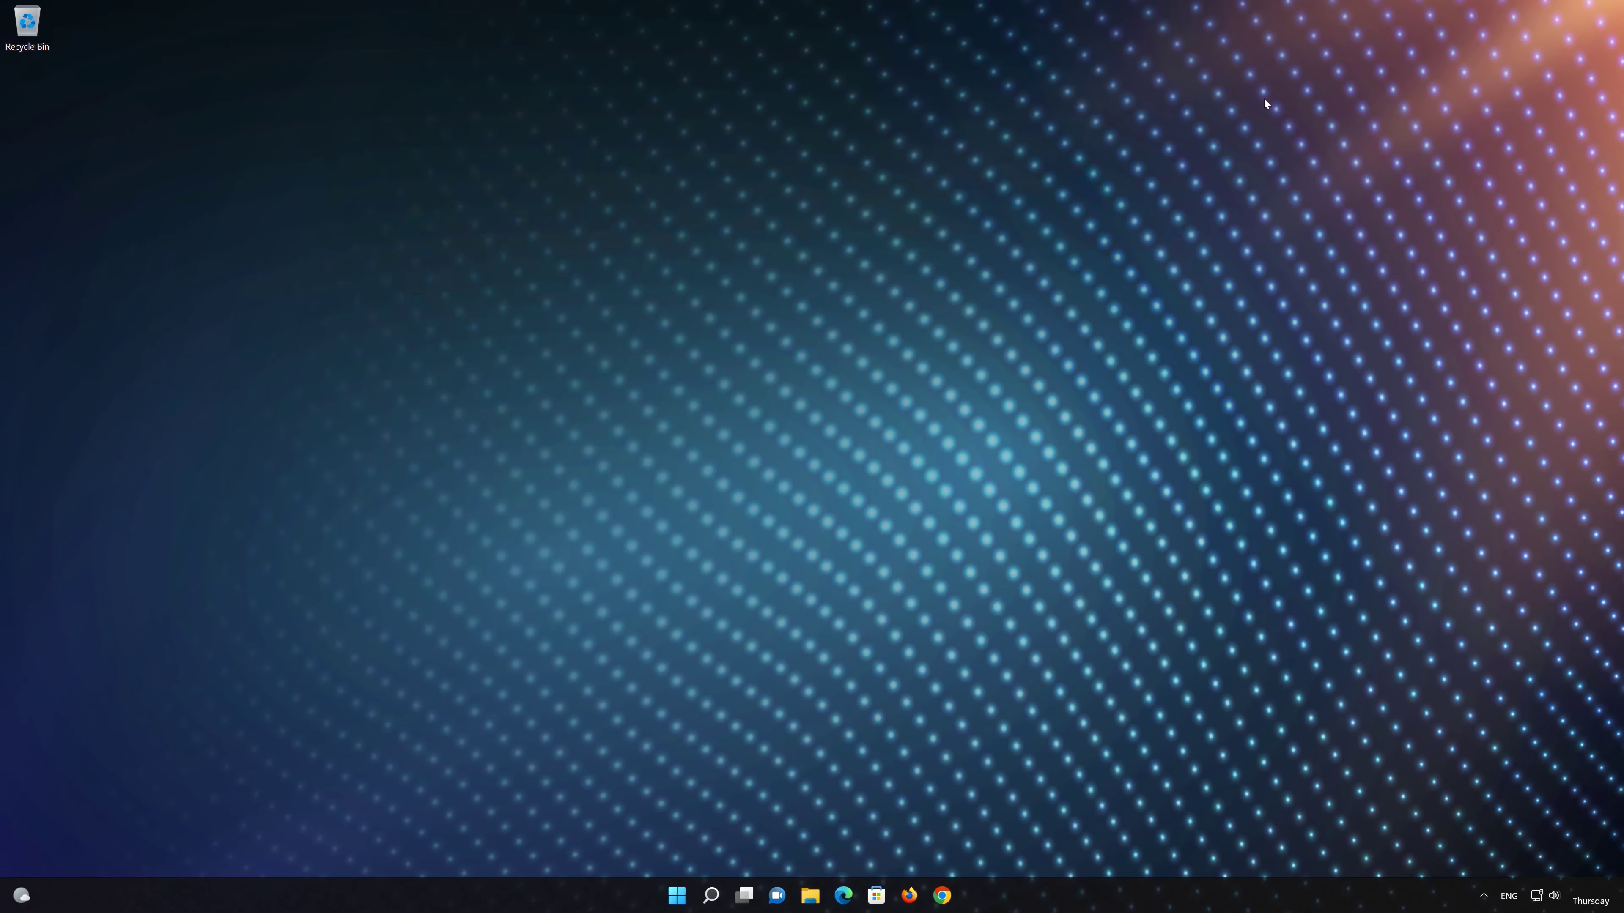